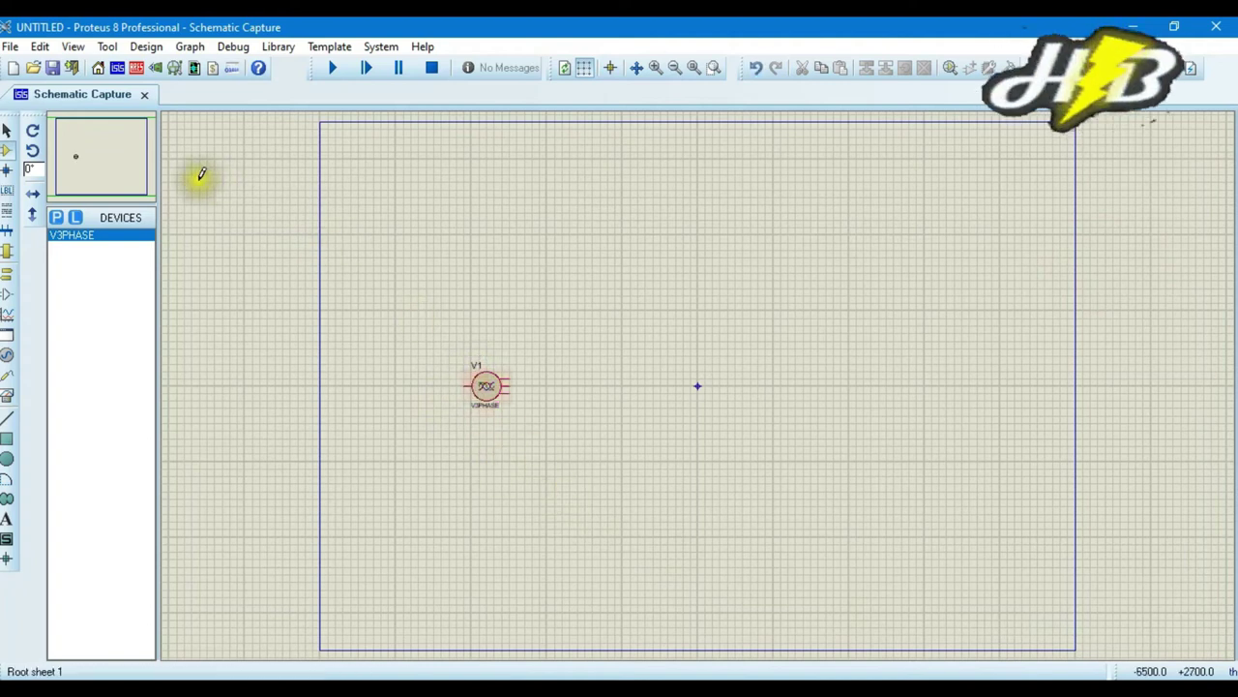
- Add the generic DIODE from the DEVICE library and place one above and to the right of the three-phase source V1
left_click(58, 218)
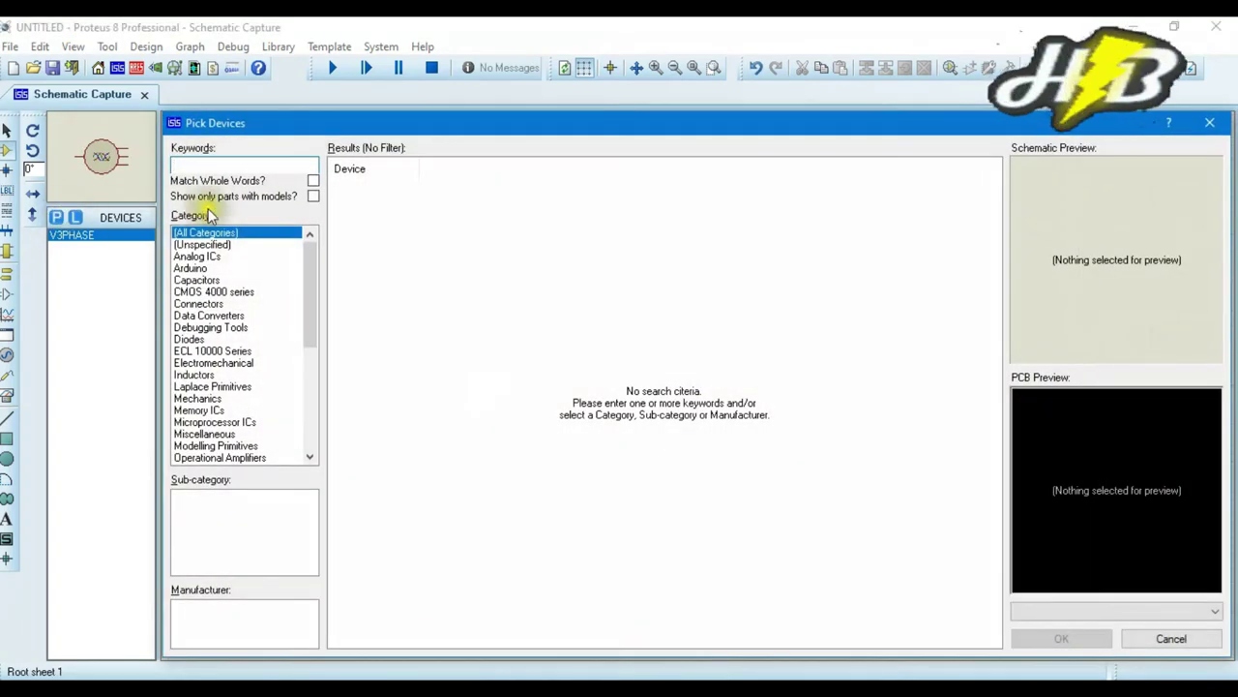
type("d")
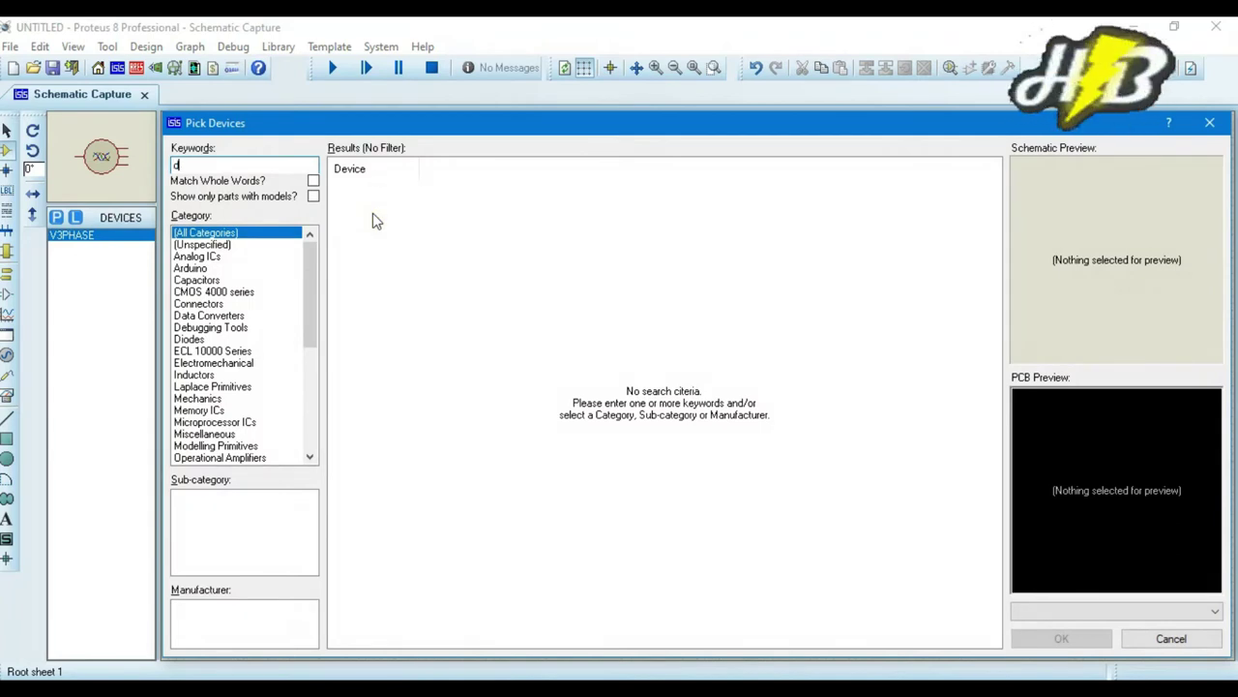
type("iode")
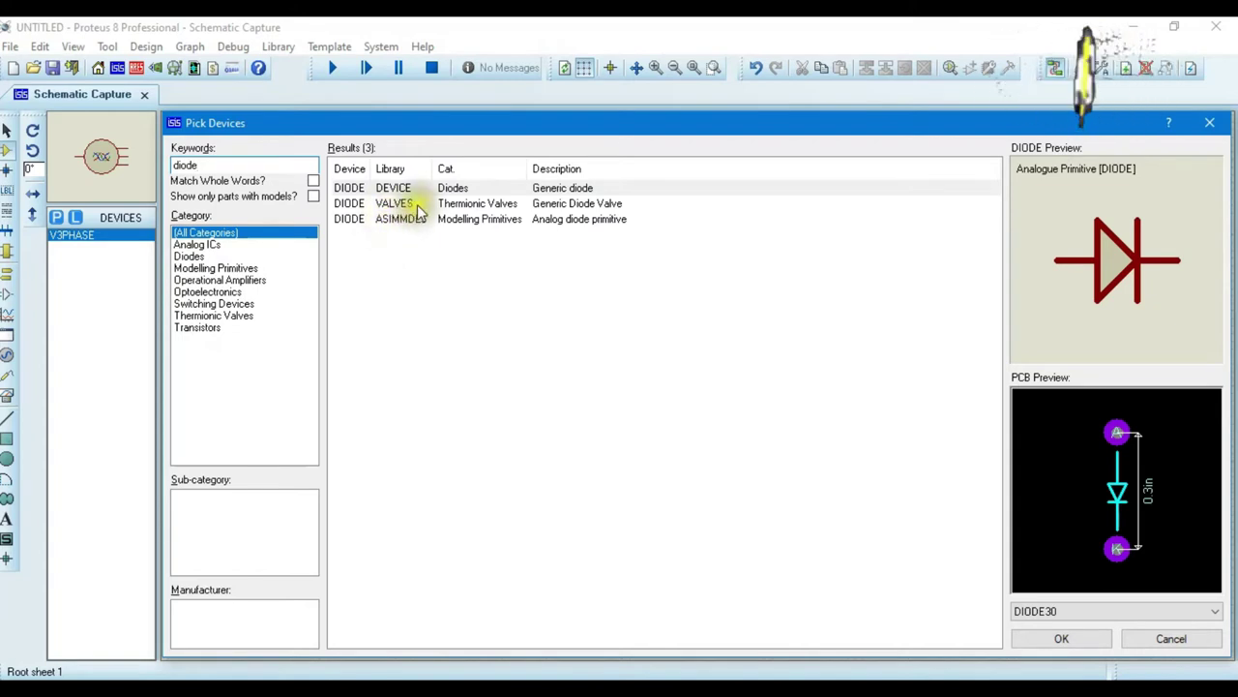
left_click(1055, 637)
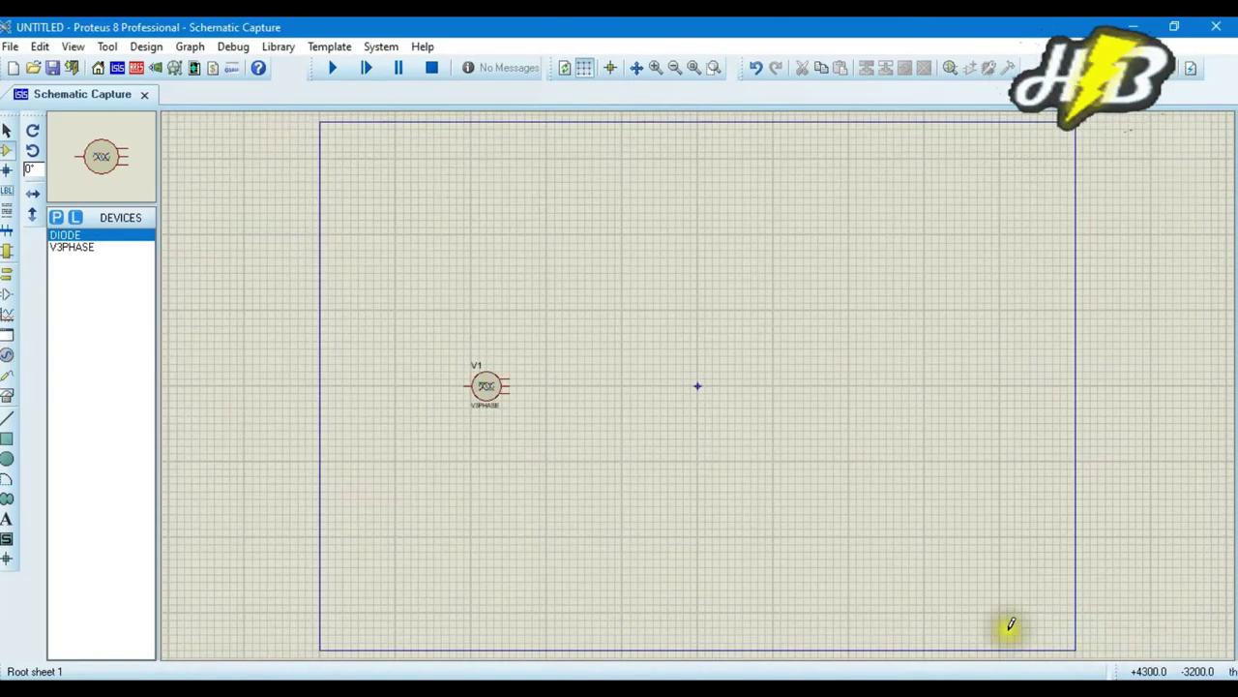
left_click(625, 302)
left_click(626, 305)
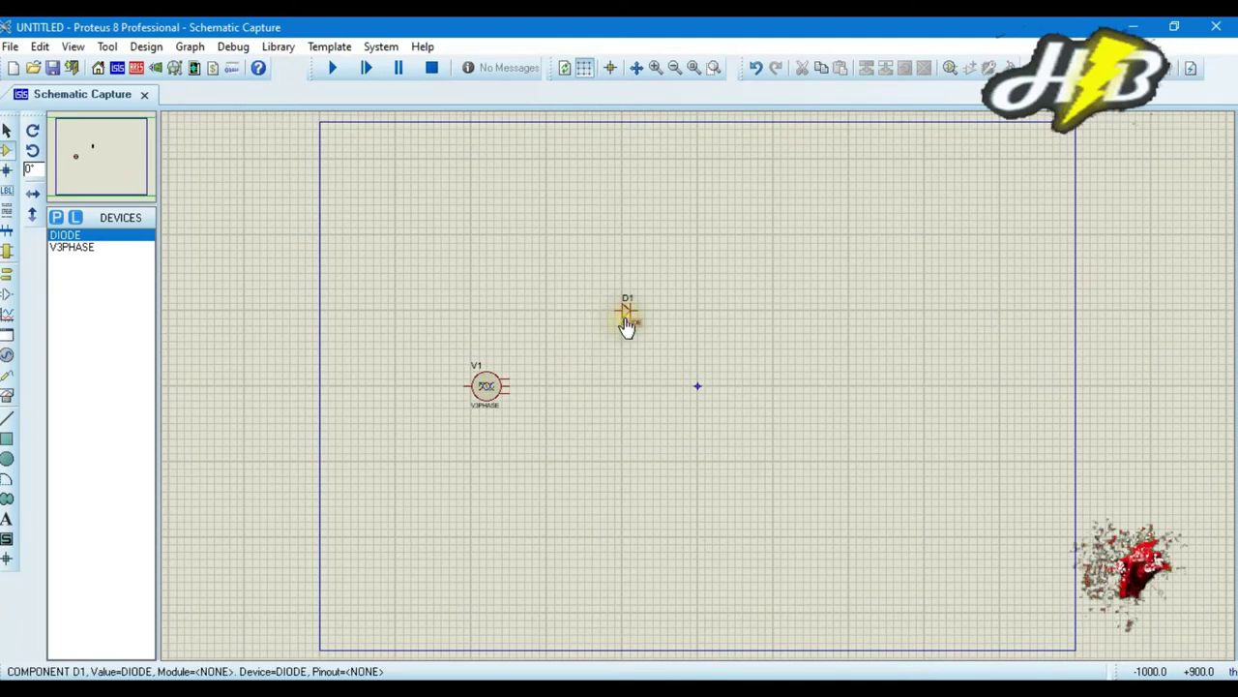
- Copy diode D1 to the clipboard and paste a copy directly below it, lower than the level of source V1
right_click(626, 320)
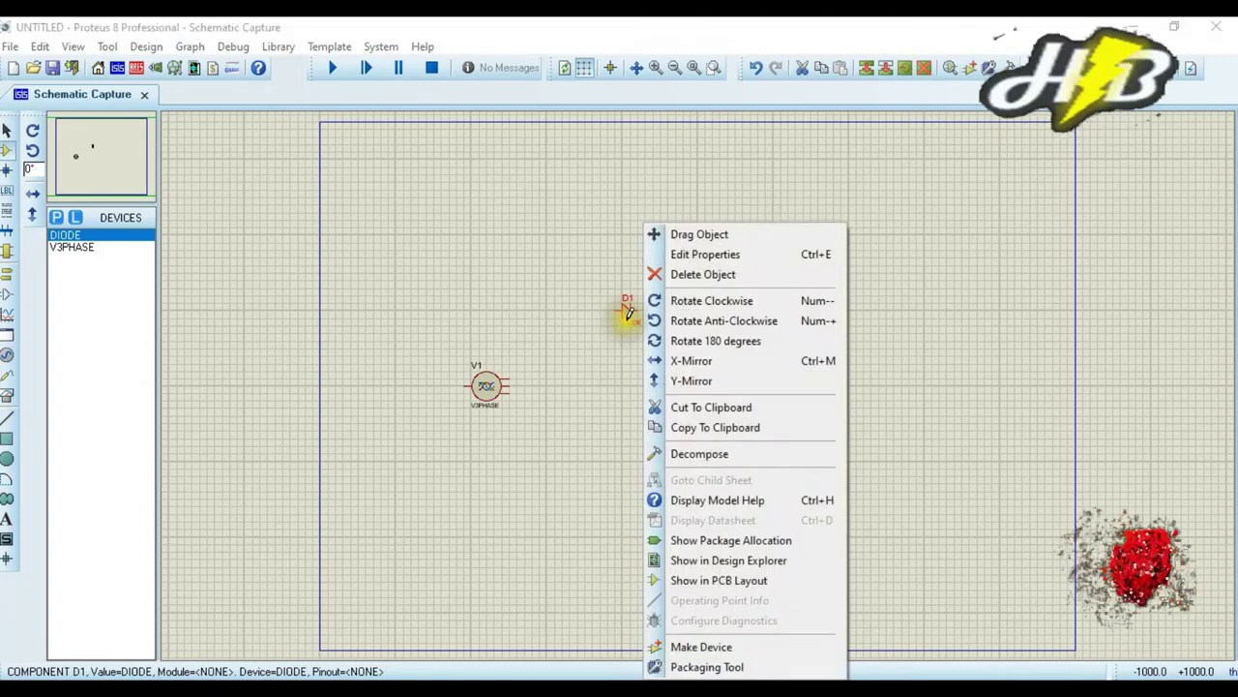
left_click(708, 432)
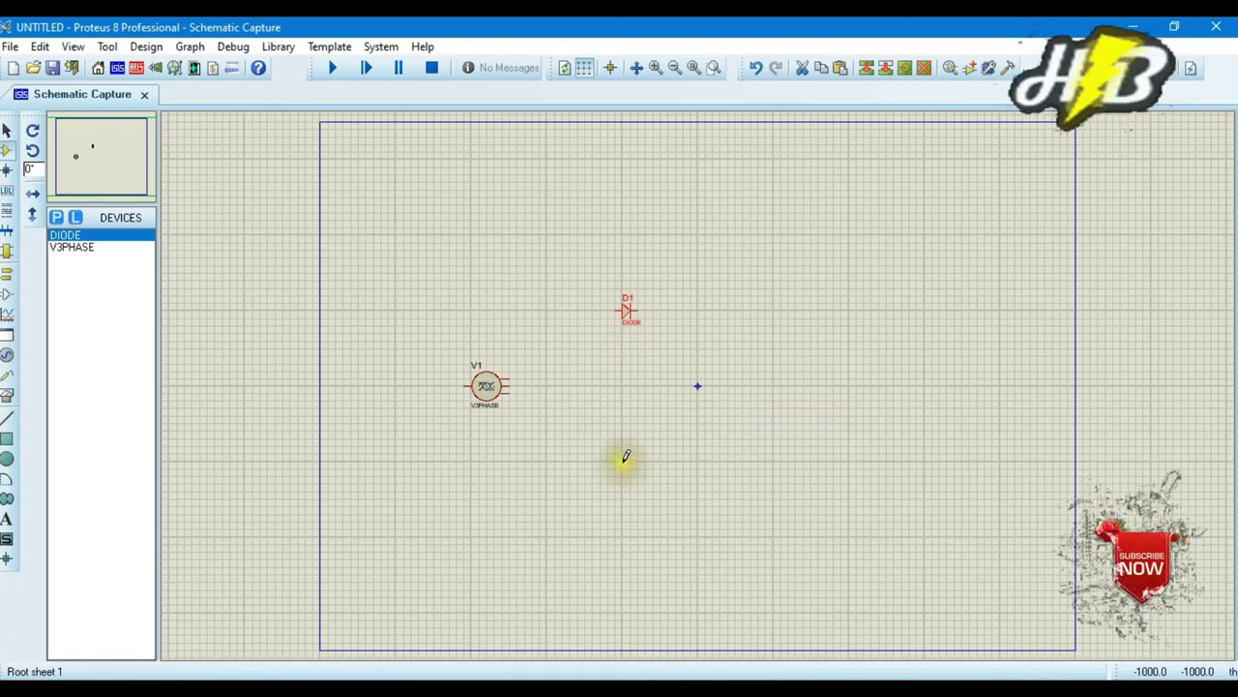
right_click(625, 456)
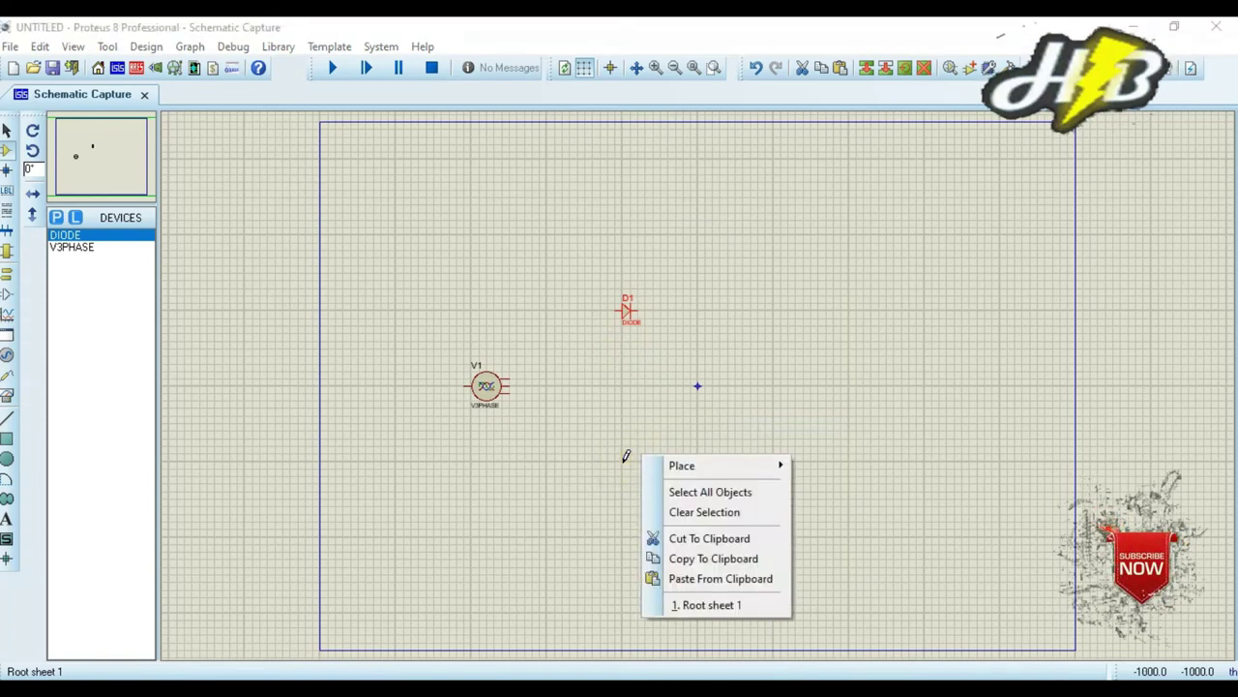
left_click(694, 578)
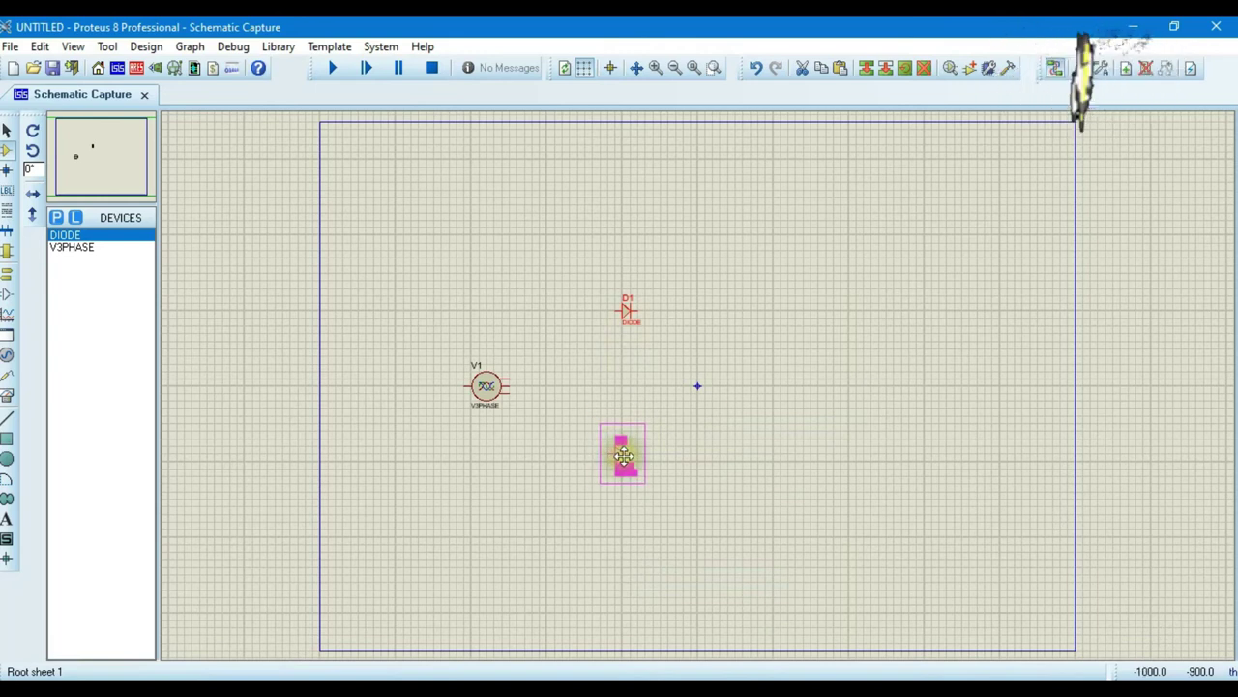
left_click(630, 455)
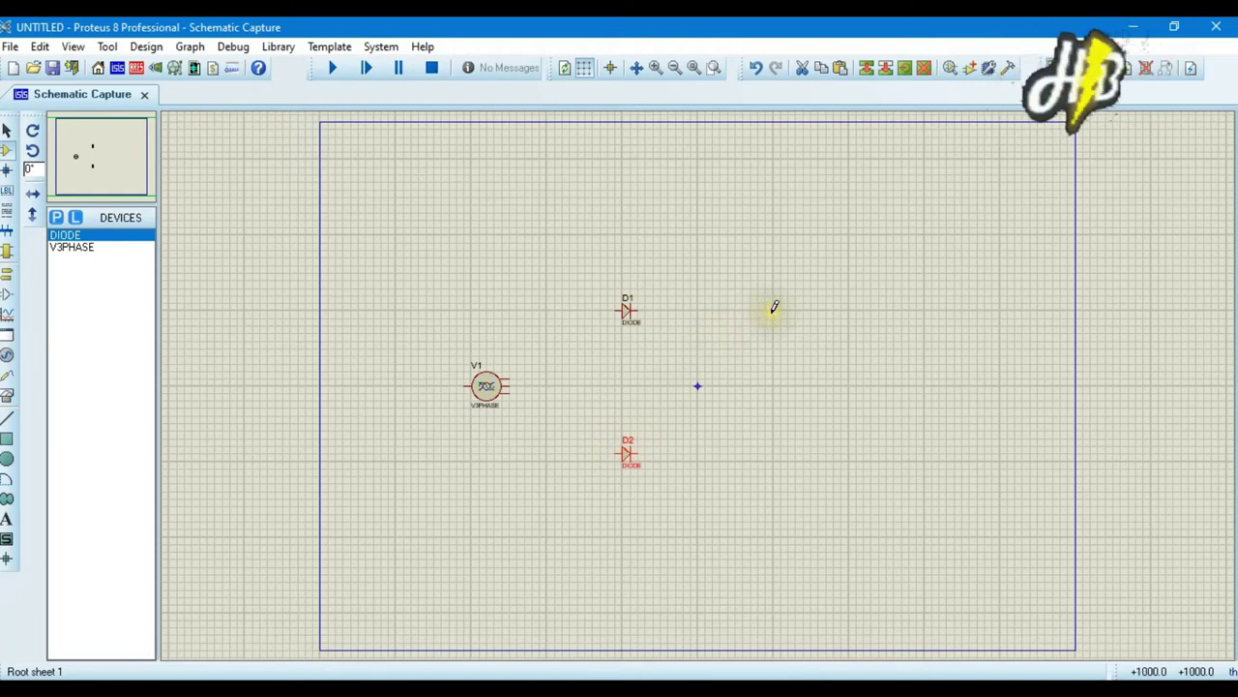
- Paste two more diodes as a second column, one to the right of D1 and one to the right of D2
right_click(703, 306)
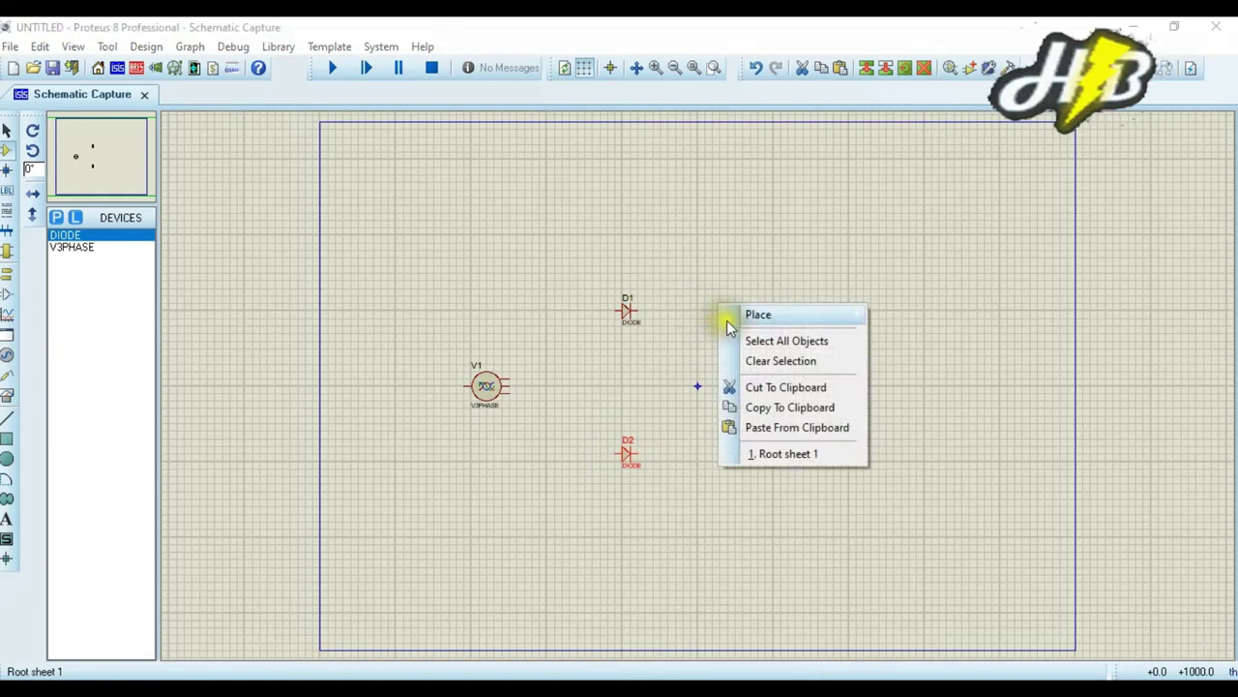
left_click(774, 426)
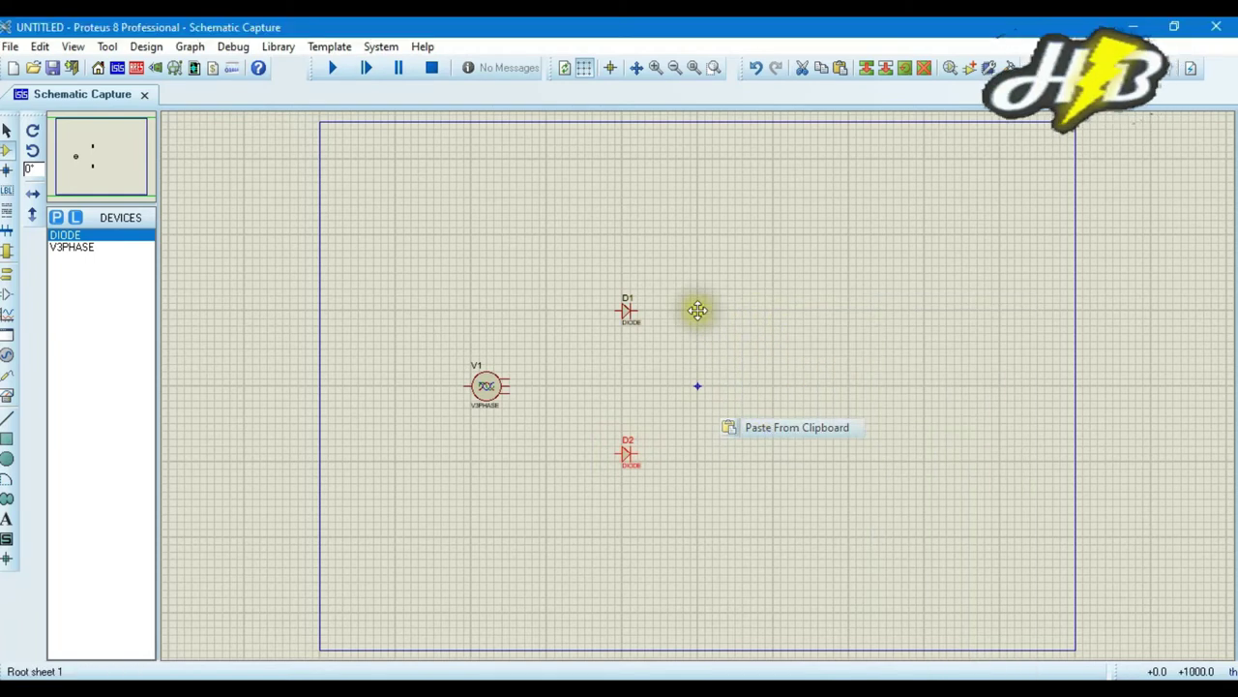
left_click(698, 310)
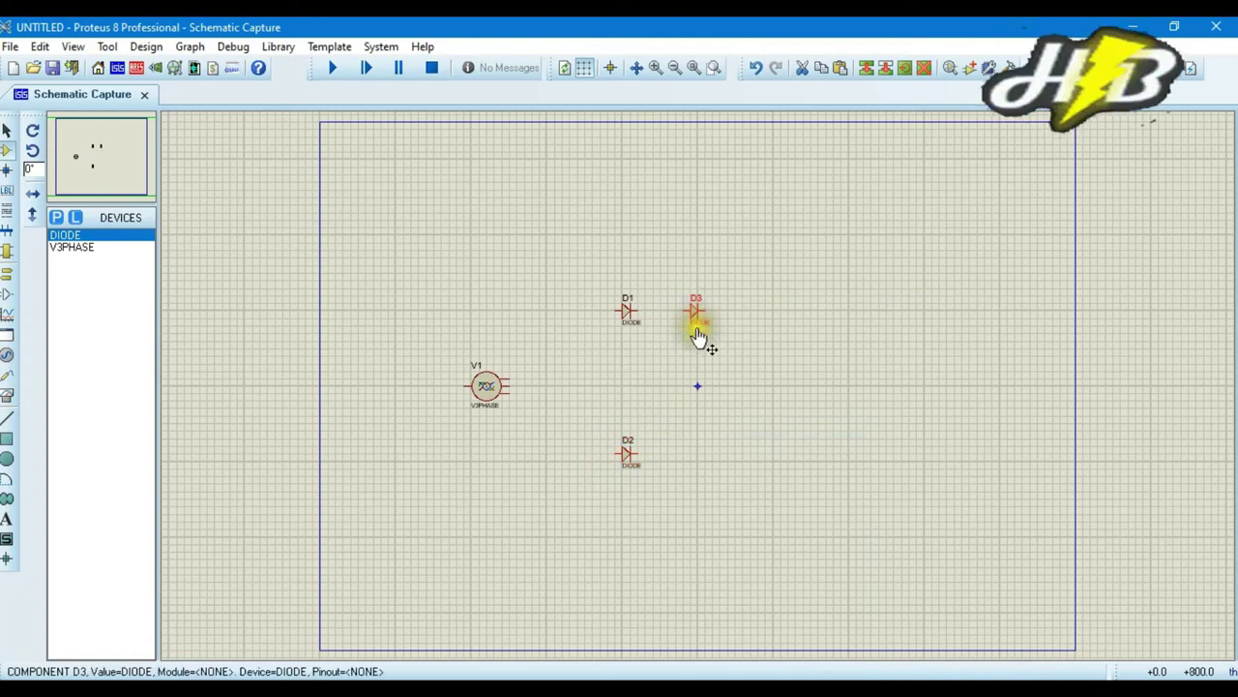
right_click(718, 455)
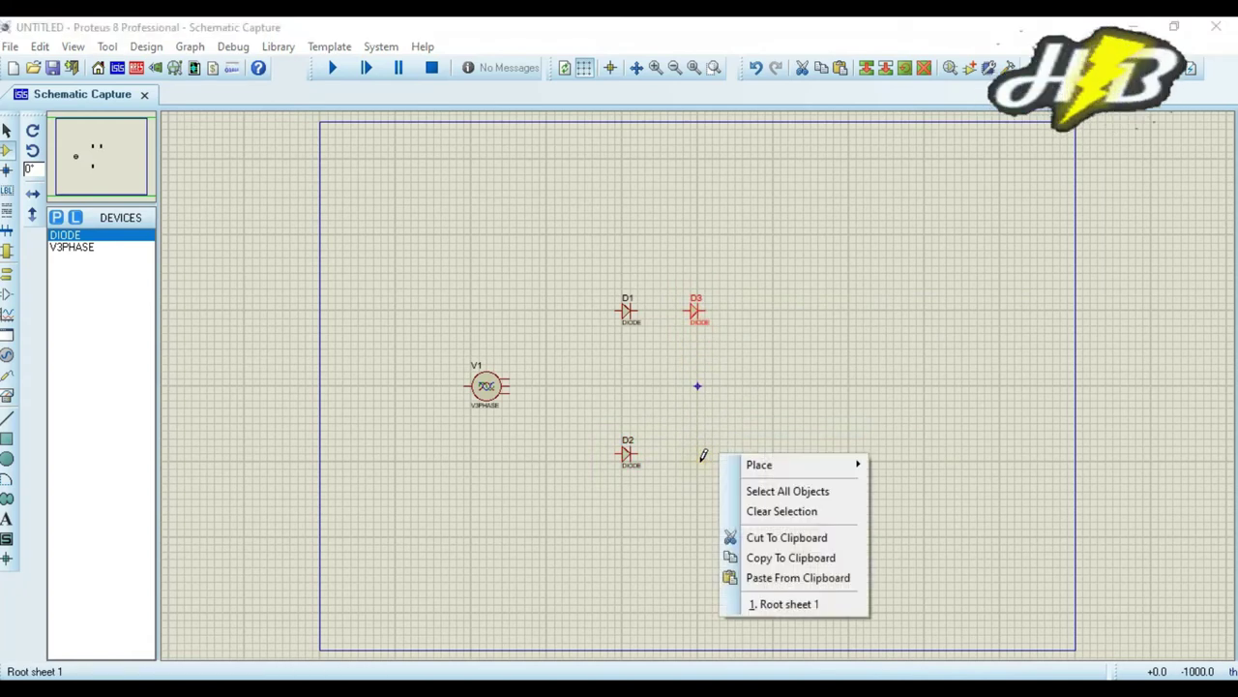
left_click(763, 578)
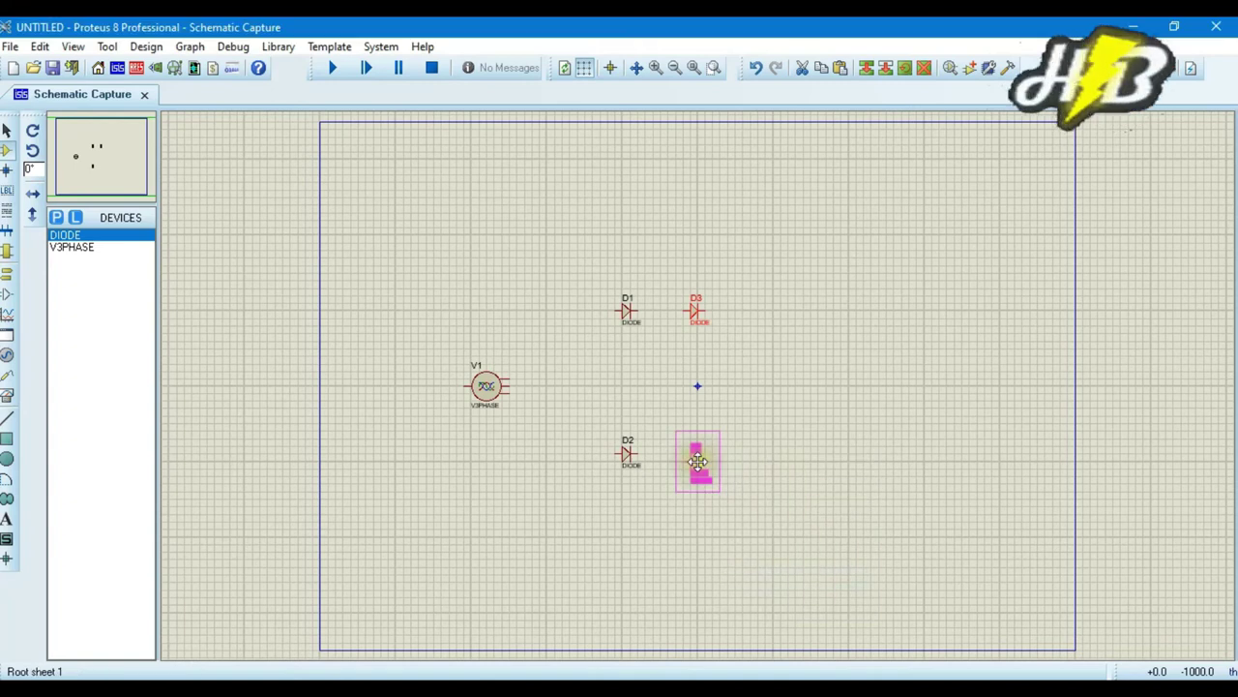
left_click(698, 460)
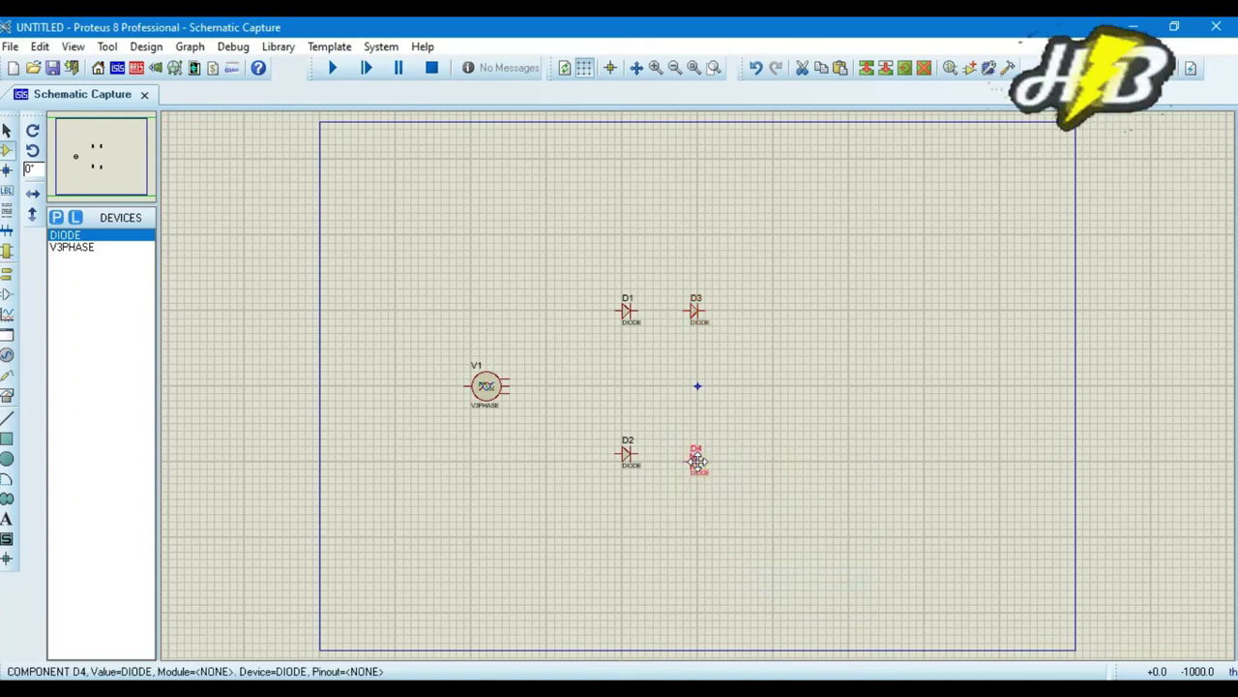
- Paste two more diodes as a third column, one to the right of D3 and one to the right of D4
right_click(772, 304)
left_click(832, 426)
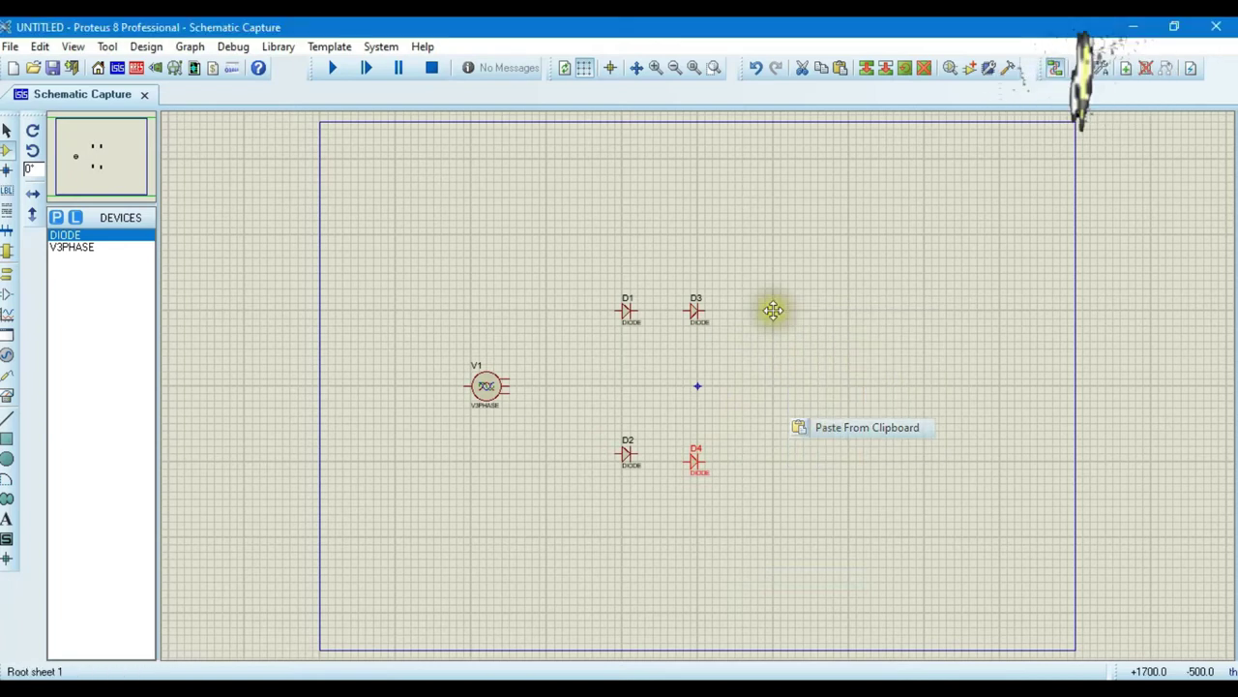
left_click(771, 310)
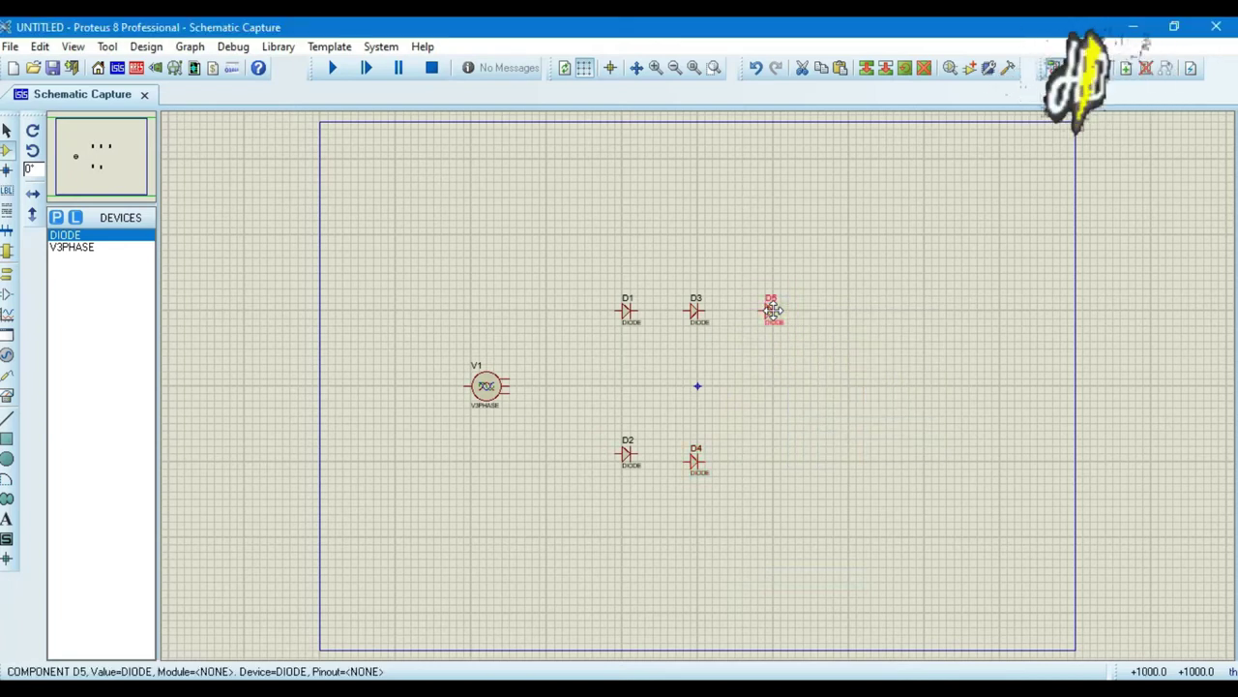
right_click(776, 455)
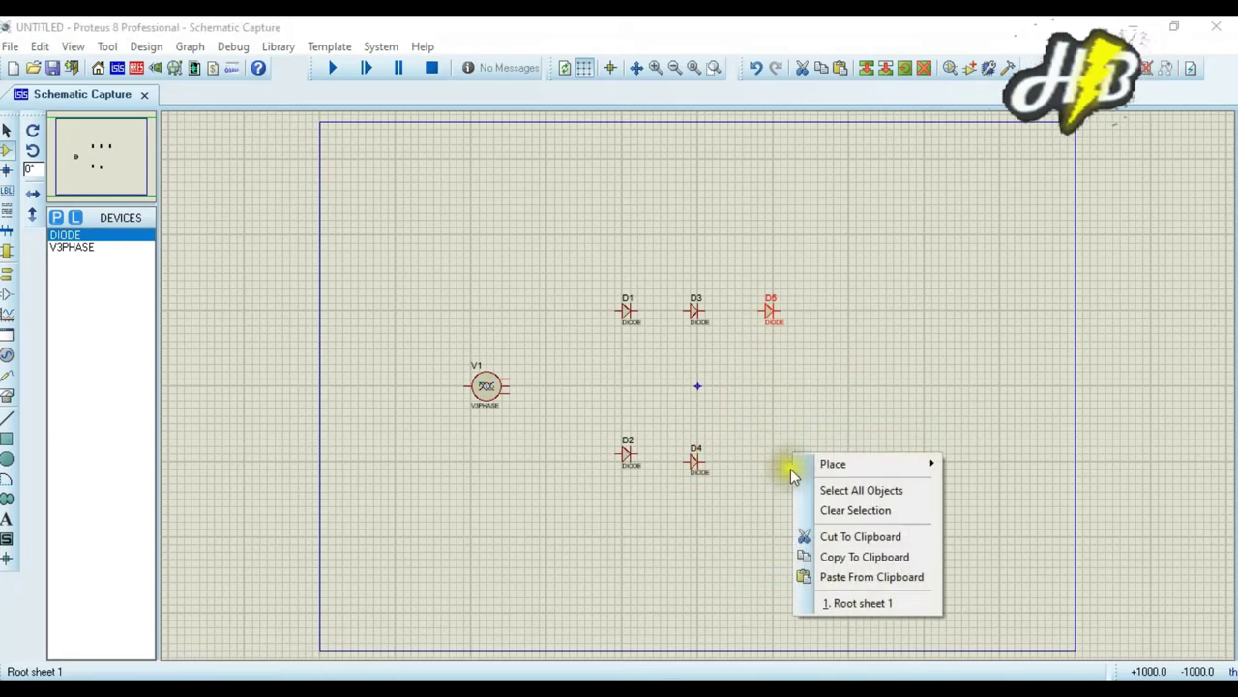
left_click(873, 577)
left_click(773, 461)
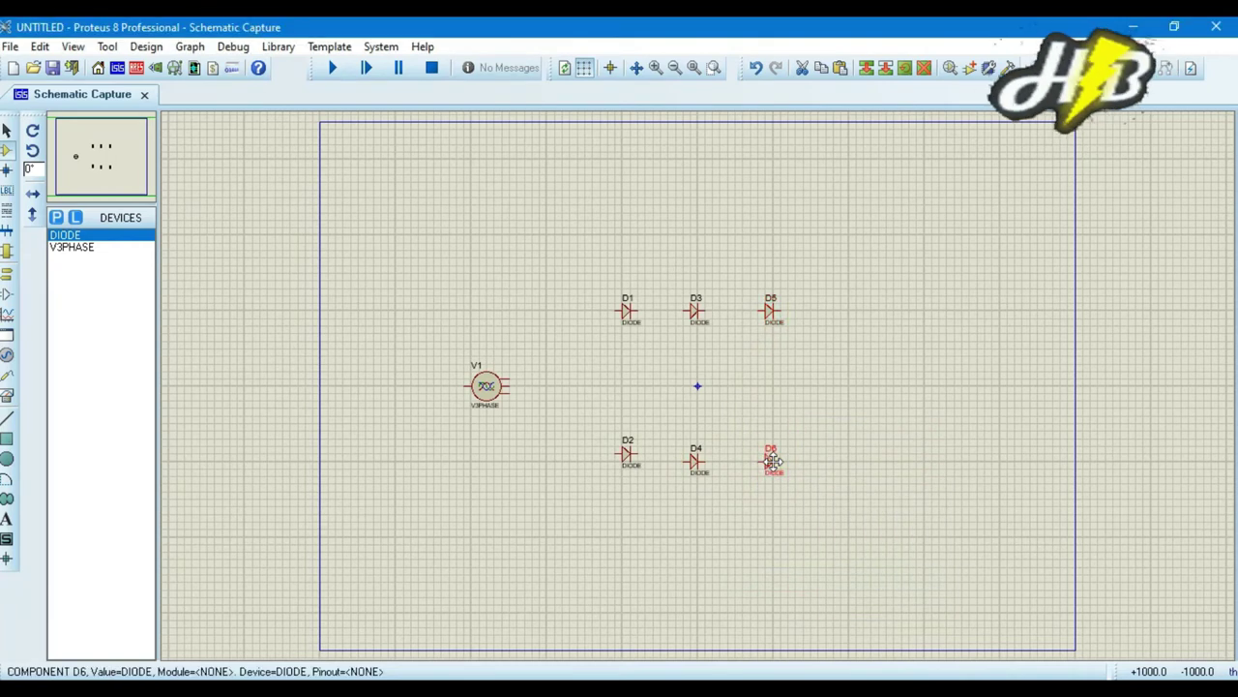
- Add the analog primitive RESISTOR to the devices and place one to the right of the diodes, level with source V1
left_click(62, 219)
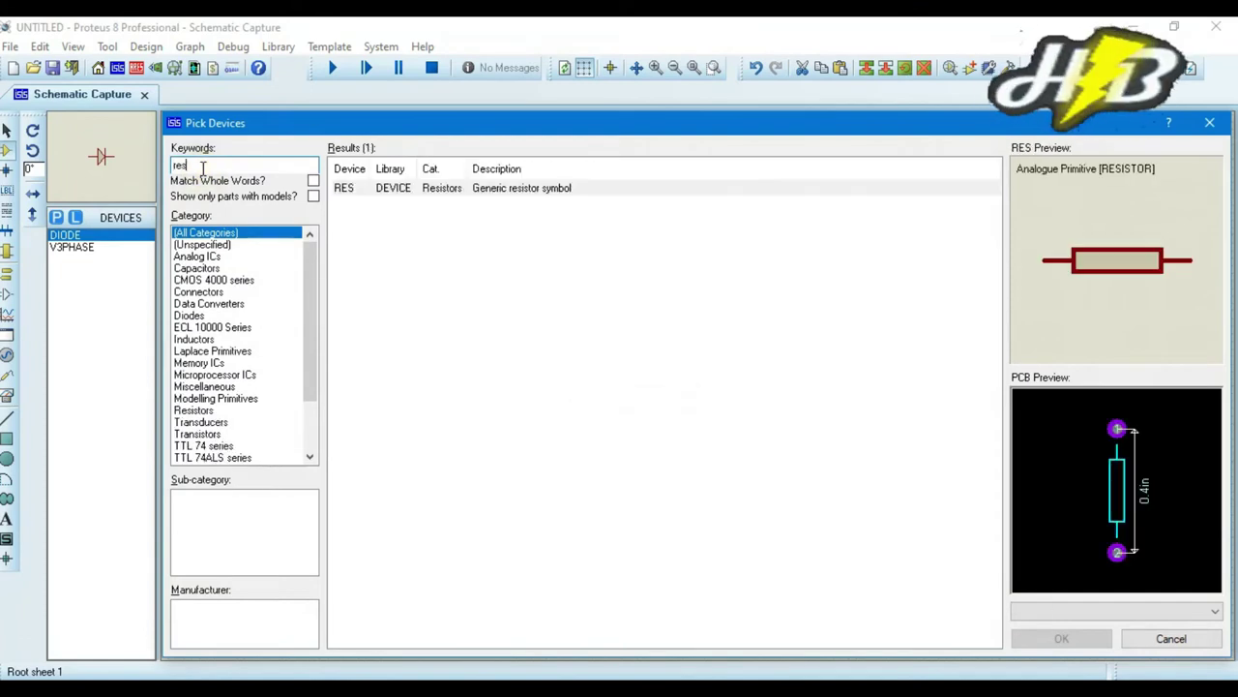
type("resist")
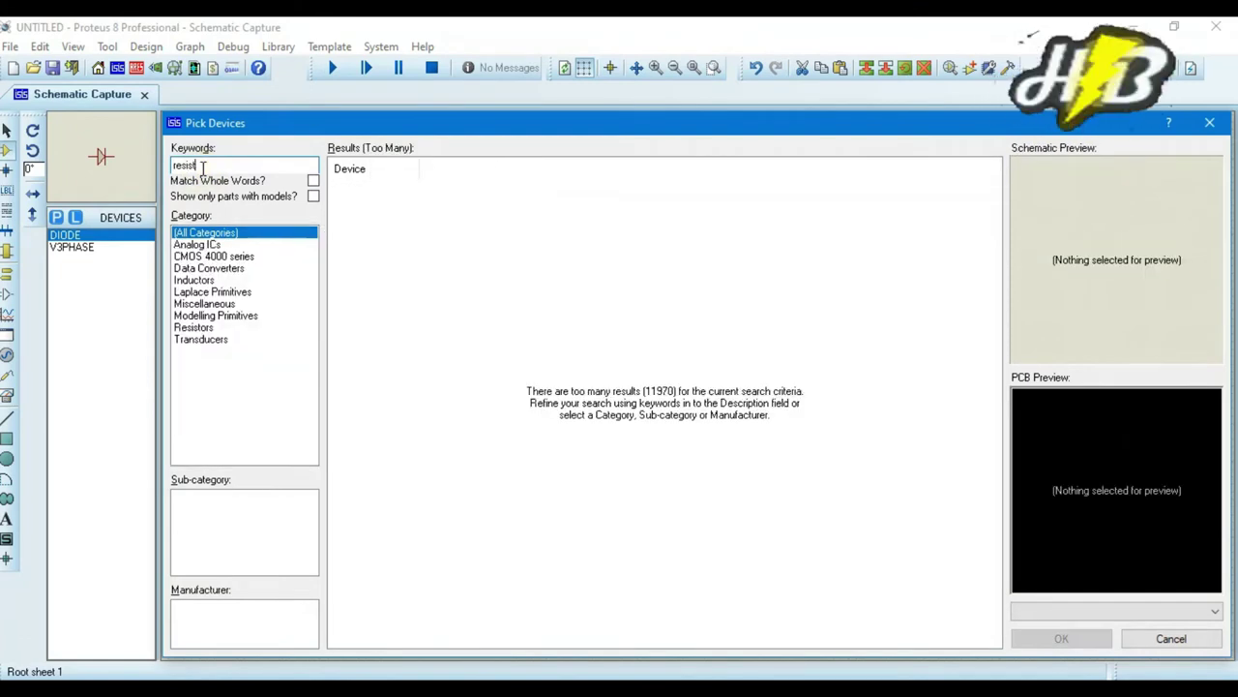
type("or")
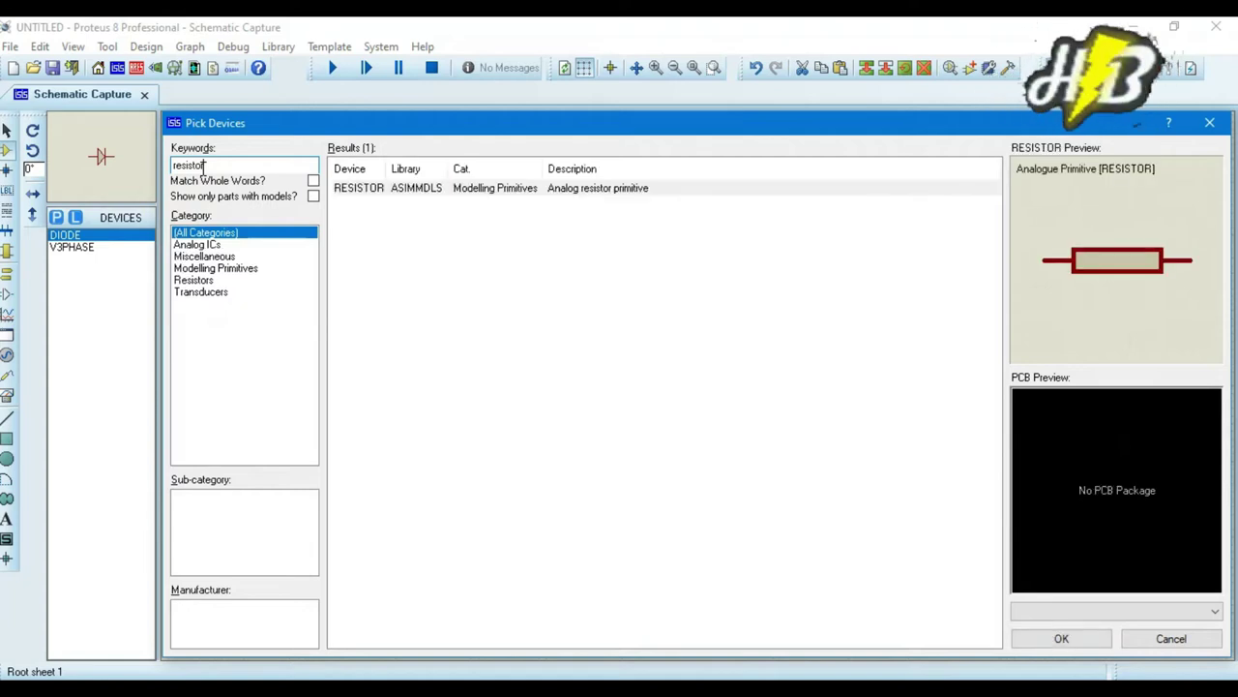
left_click(1039, 639)
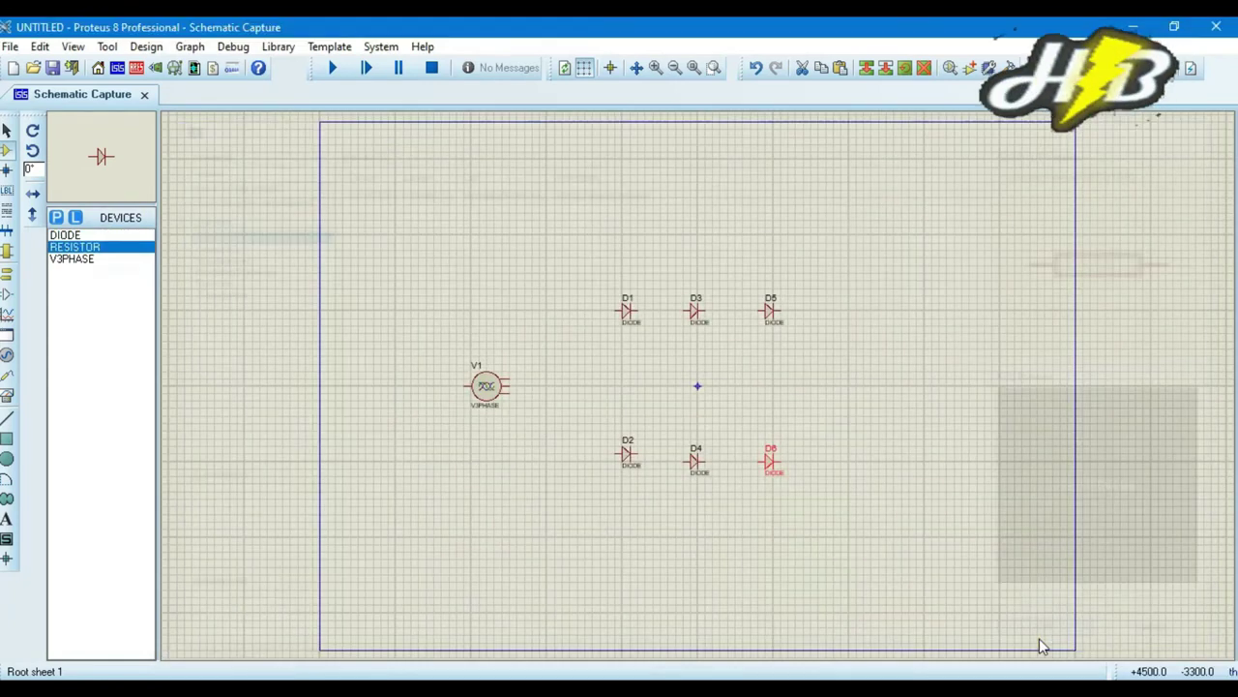
left_click(853, 377)
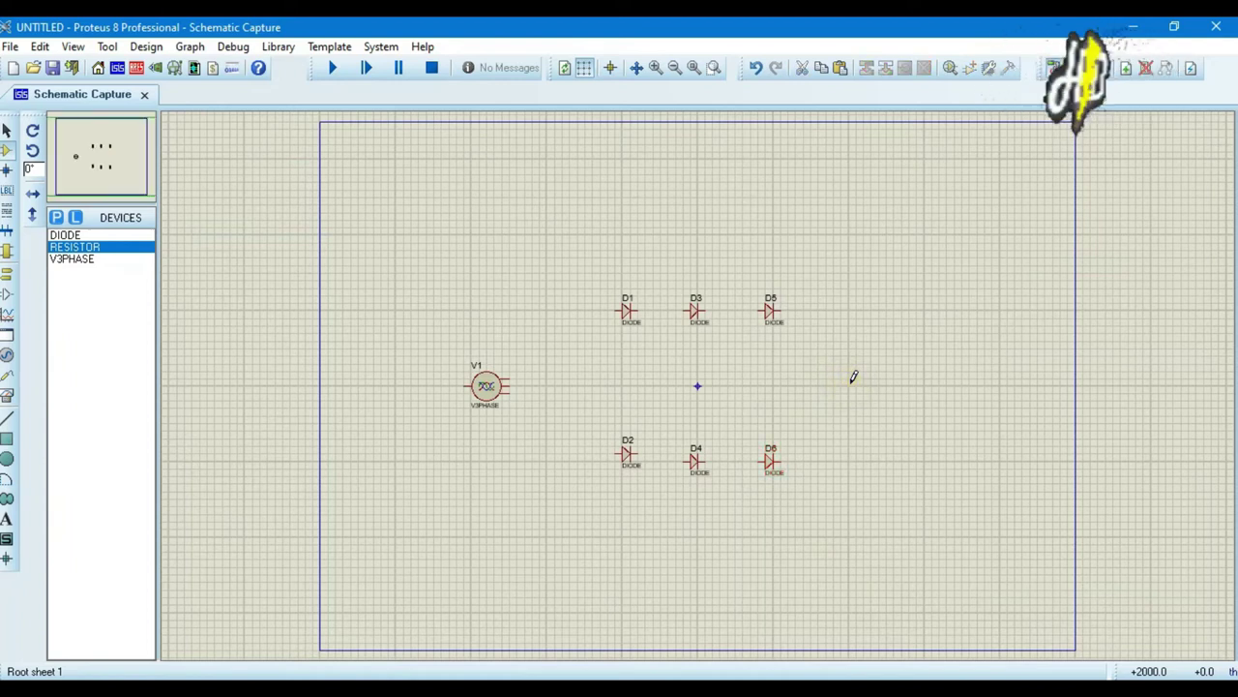
left_click(865, 379)
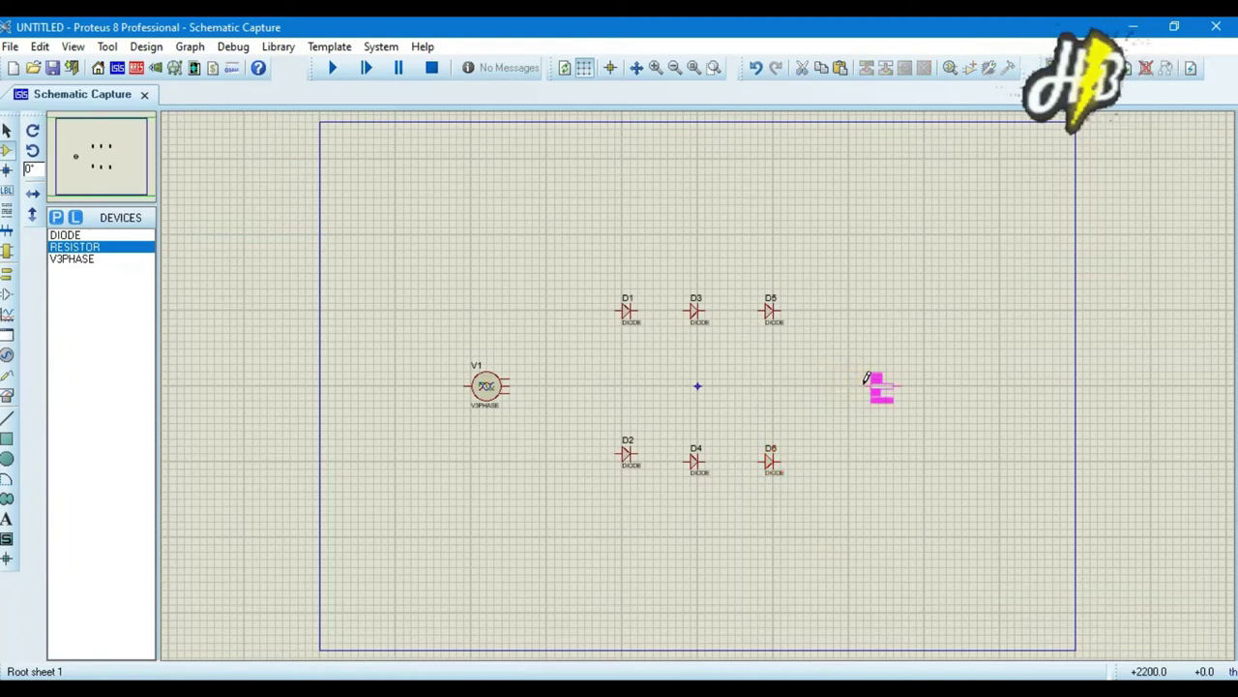
left_click(867, 378)
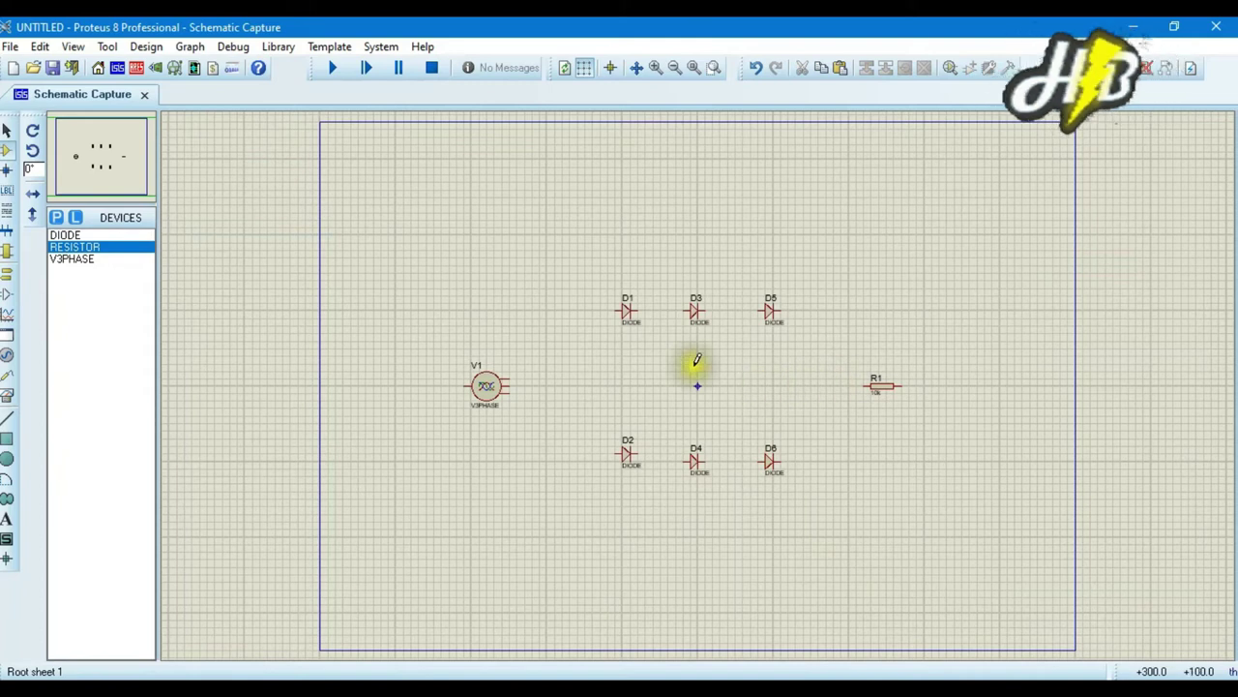
- Rotate diodes D1, D2, D3 and D4 anti-clockwise by 90 degrees each
right_click(626, 317)
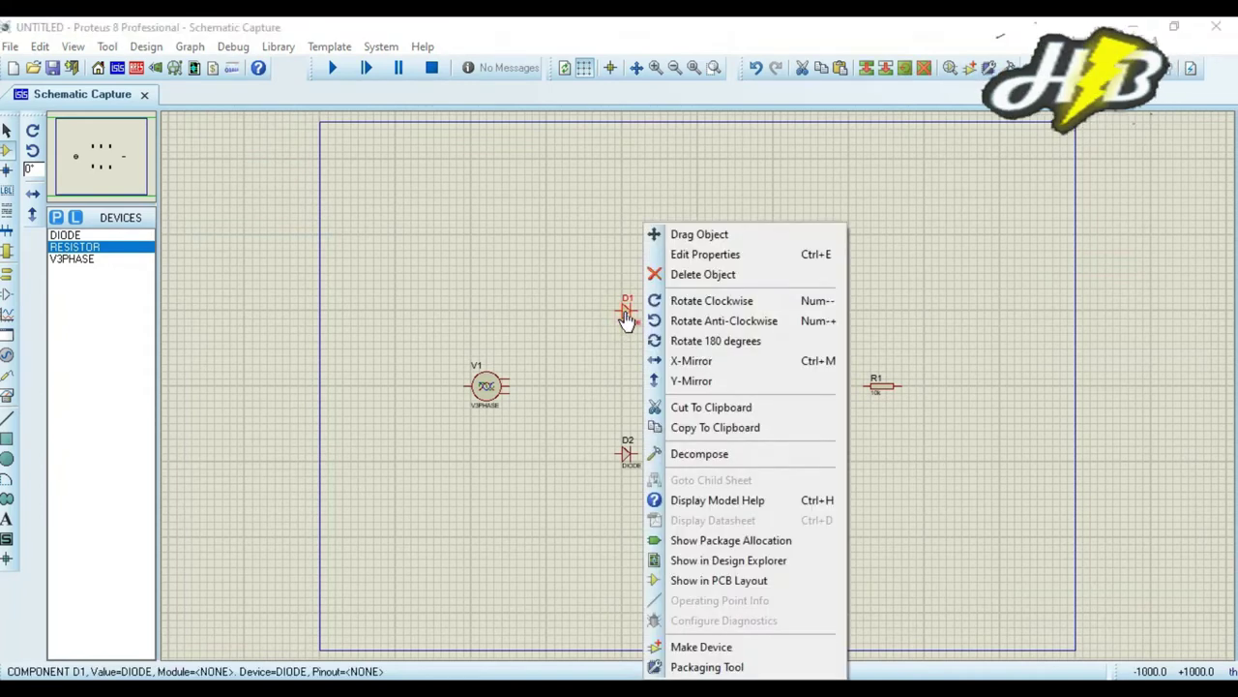
left_click(677, 321)
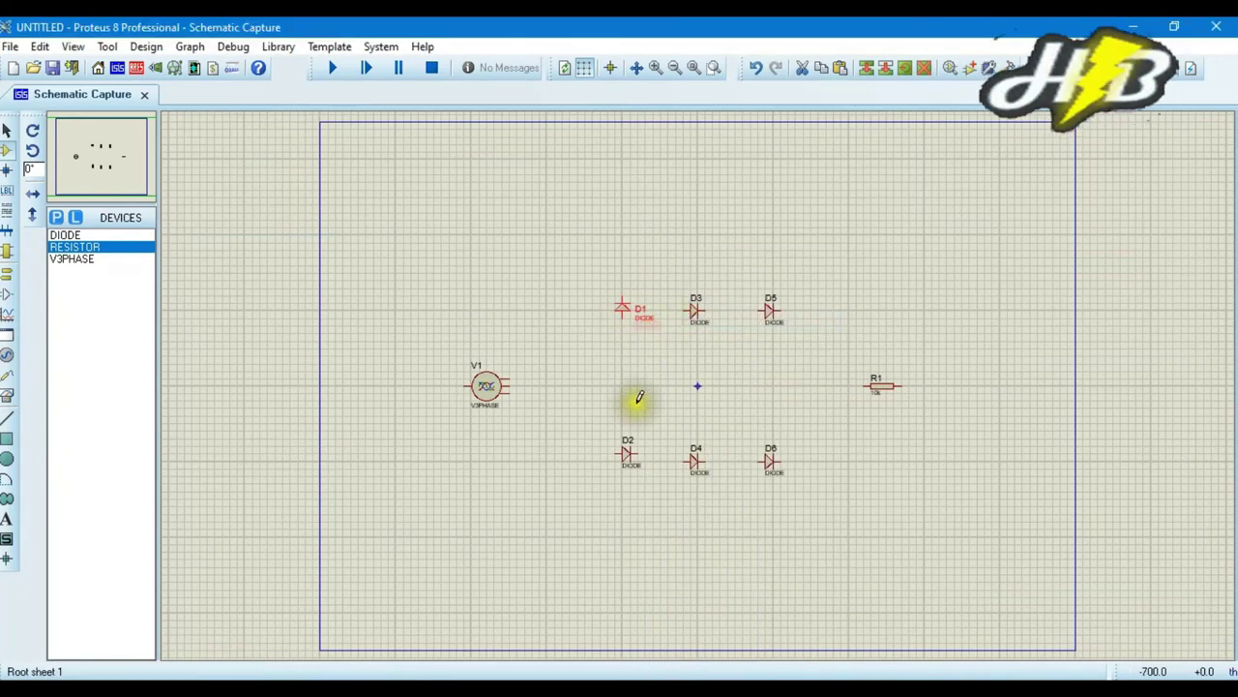
right_click(627, 453)
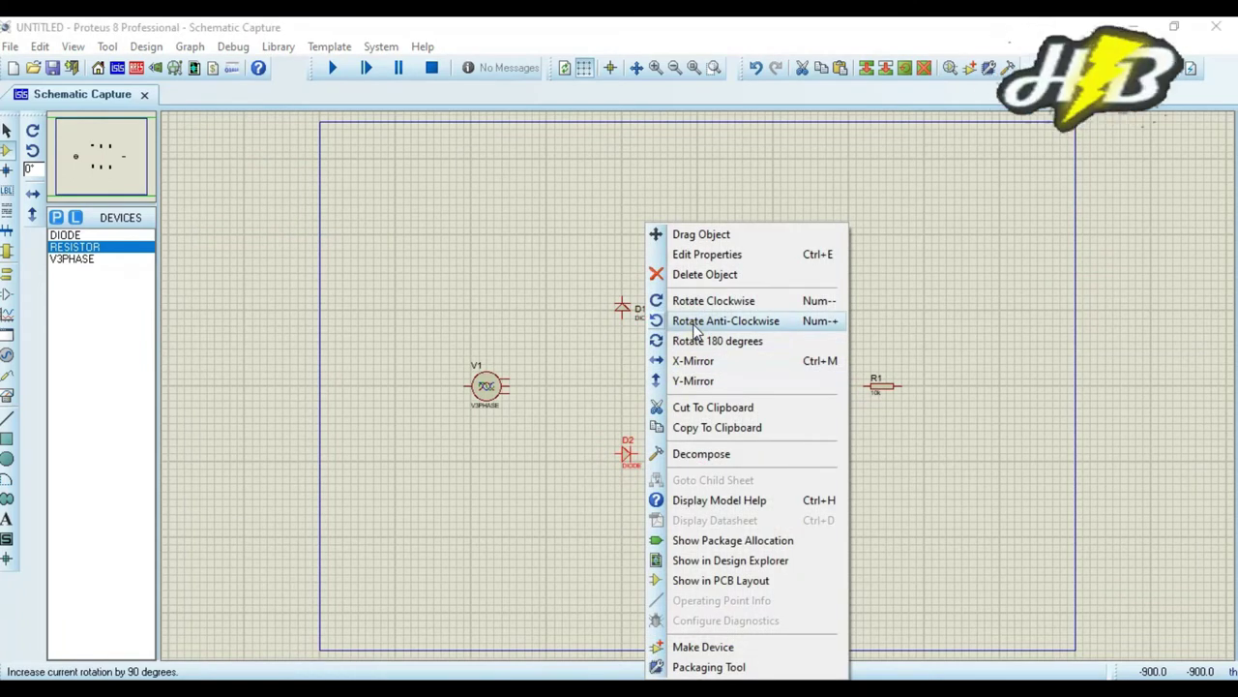
left_click(694, 325)
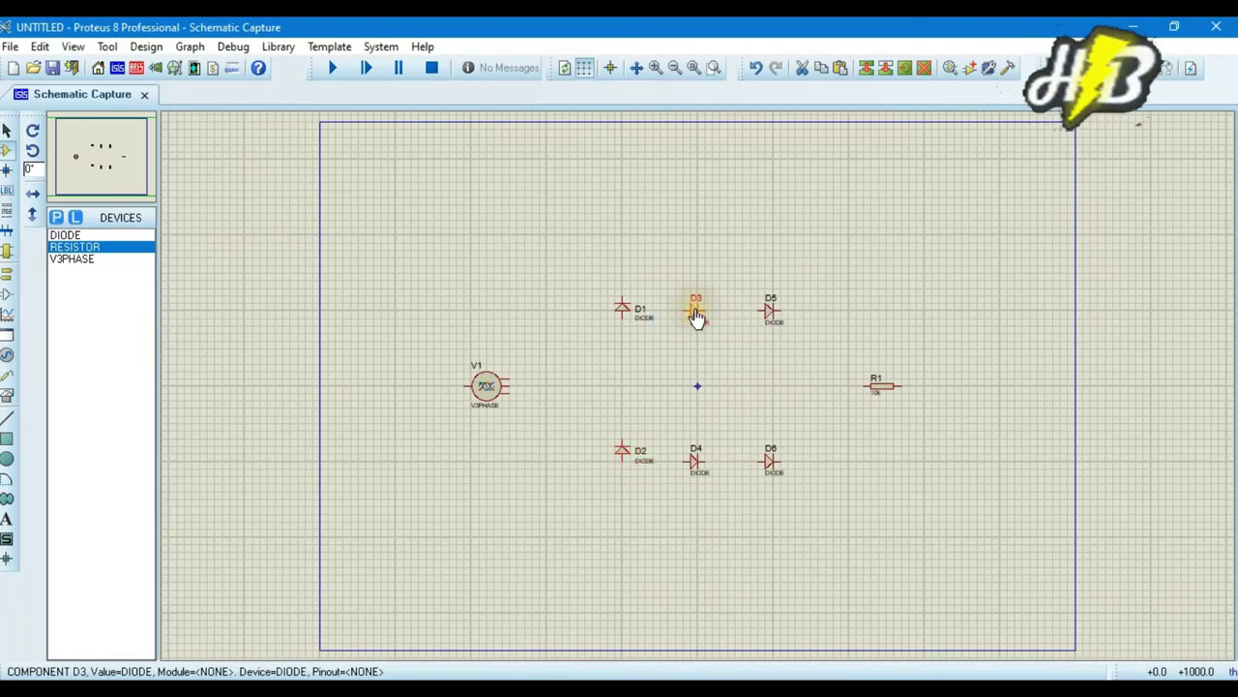
right_click(697, 317)
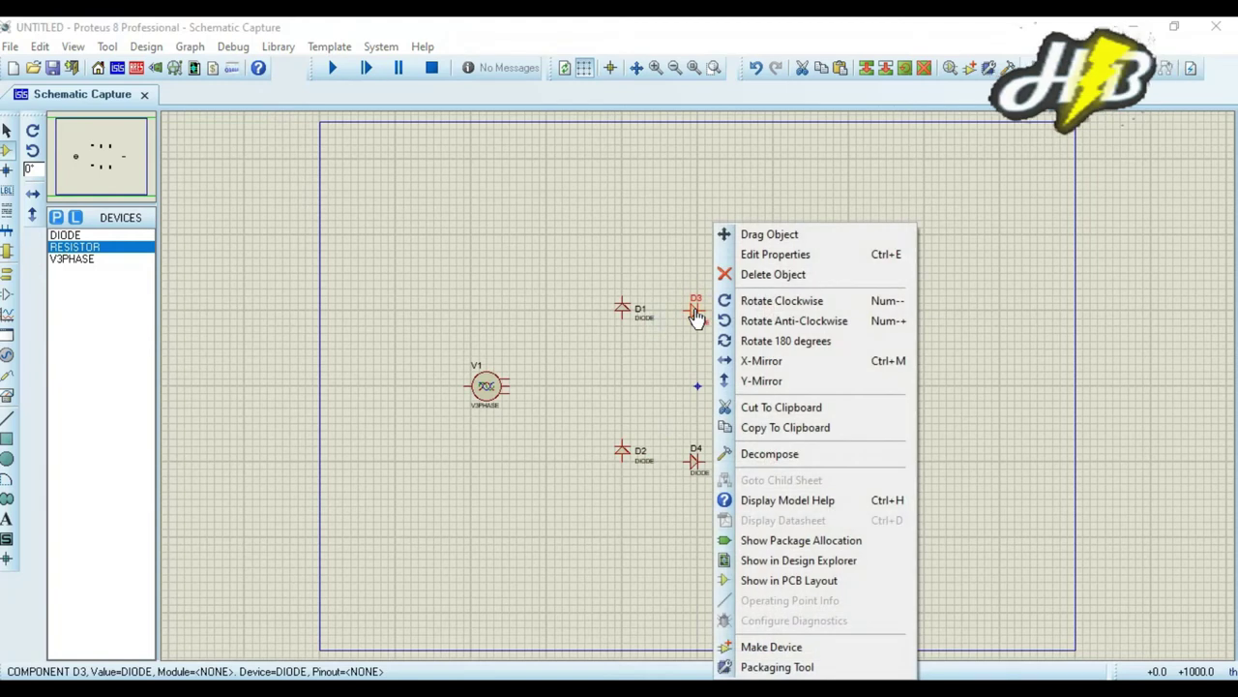
left_click(755, 322)
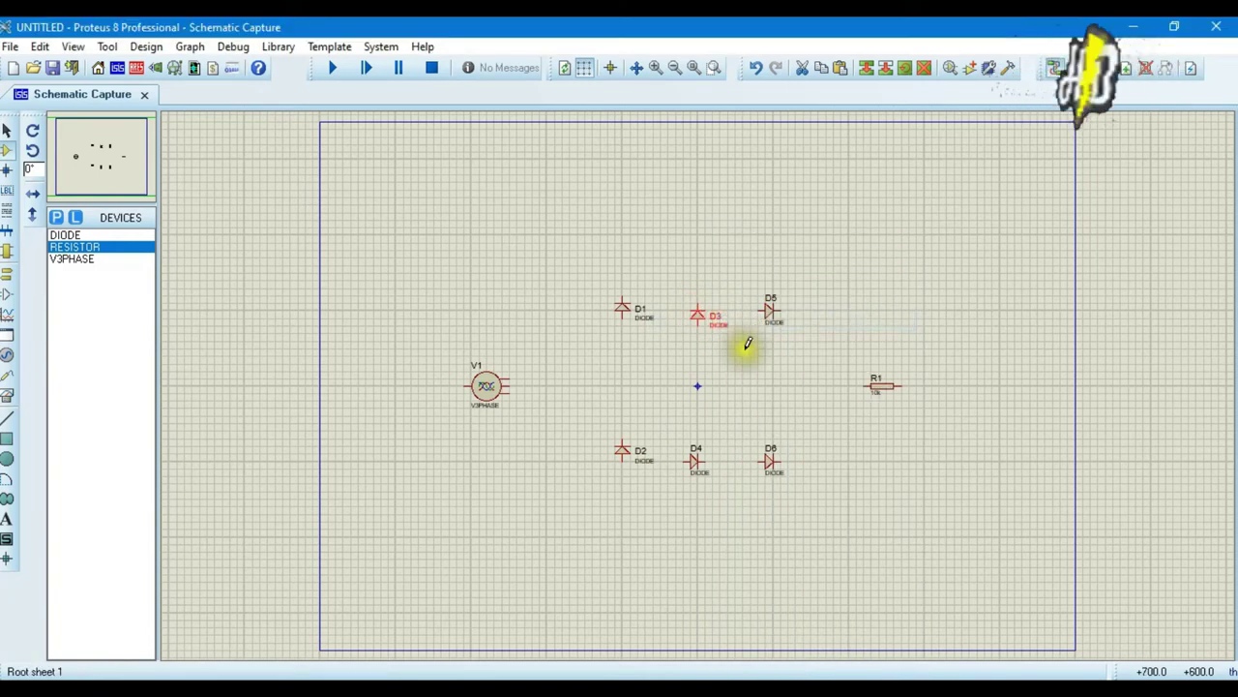
right_click(696, 469)
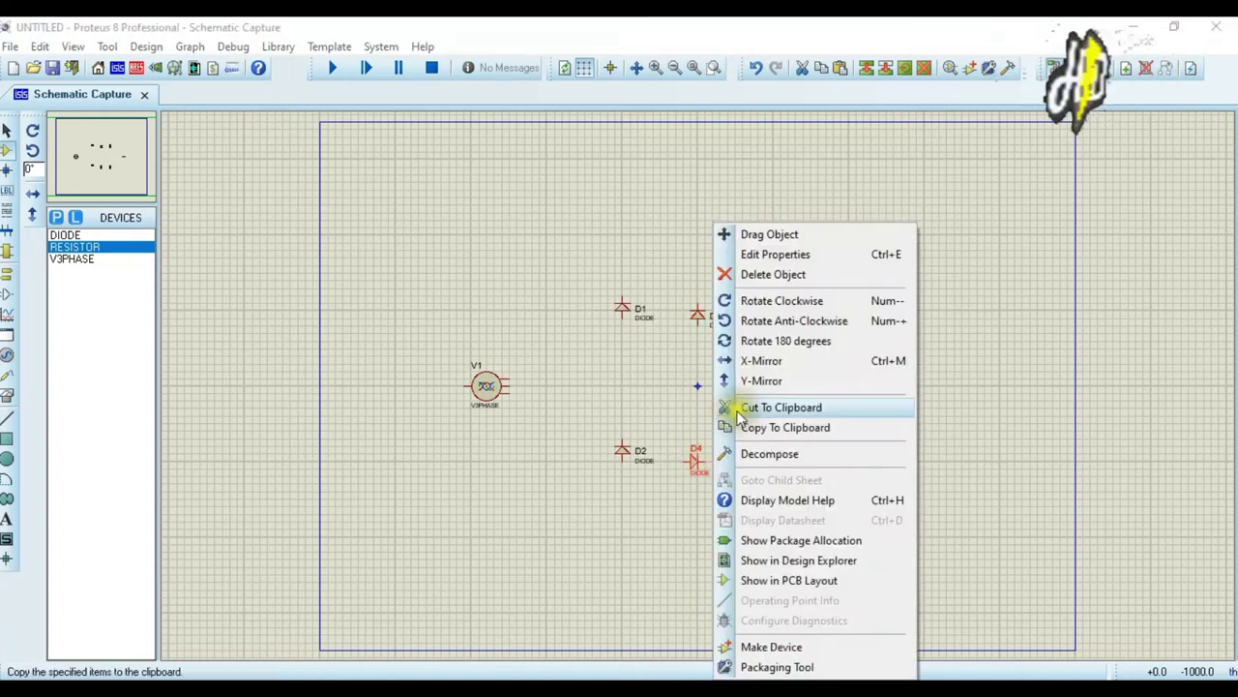
left_click(772, 329)
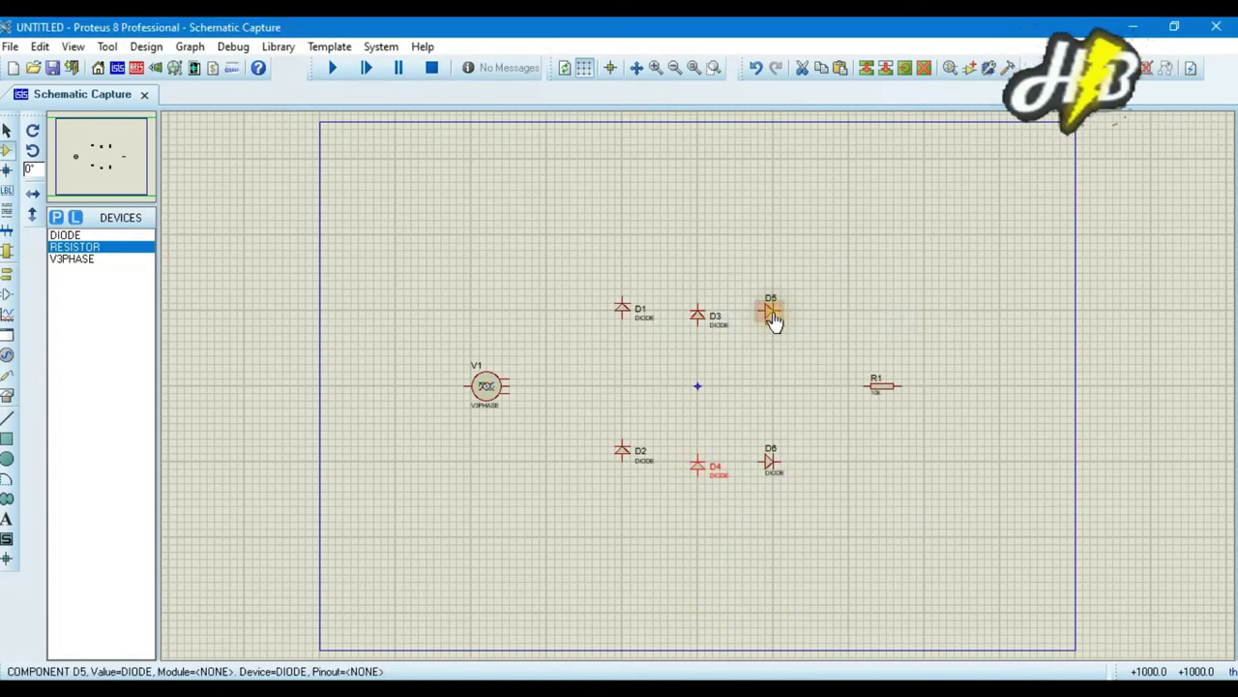
- Rotate diodes D5 and D6 anti-clockwise by 90 degrees each
right_click(774, 319)
left_click(816, 322)
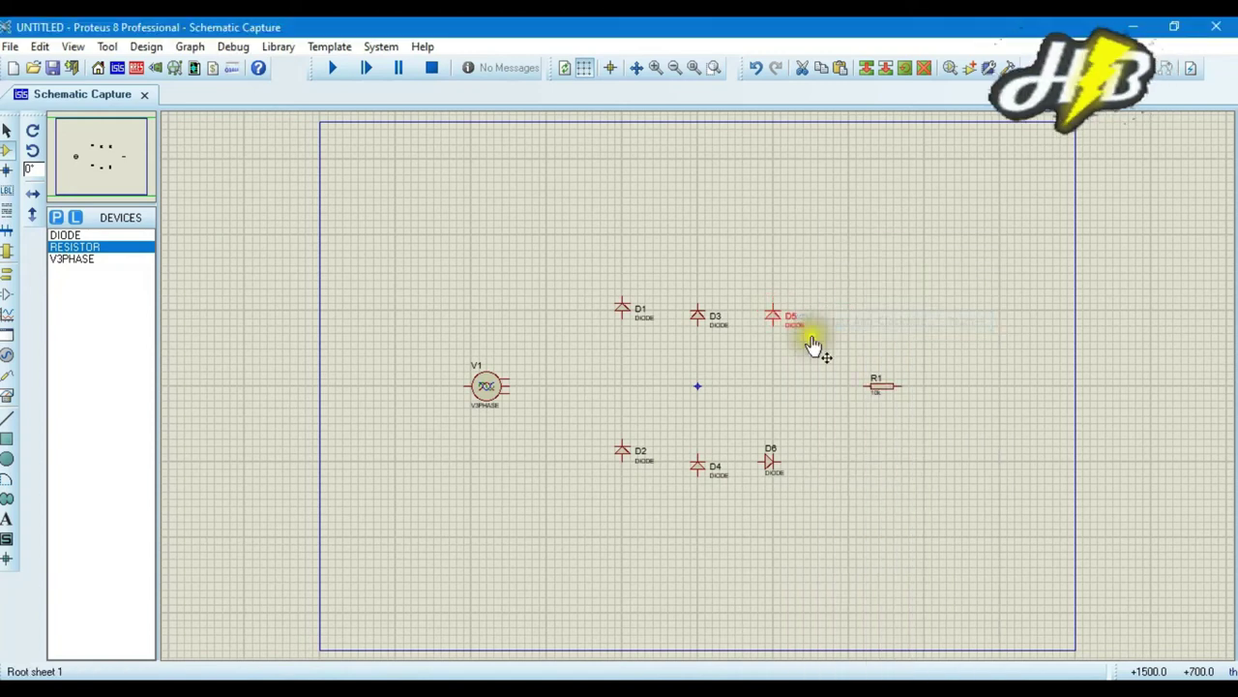
right_click(772, 465)
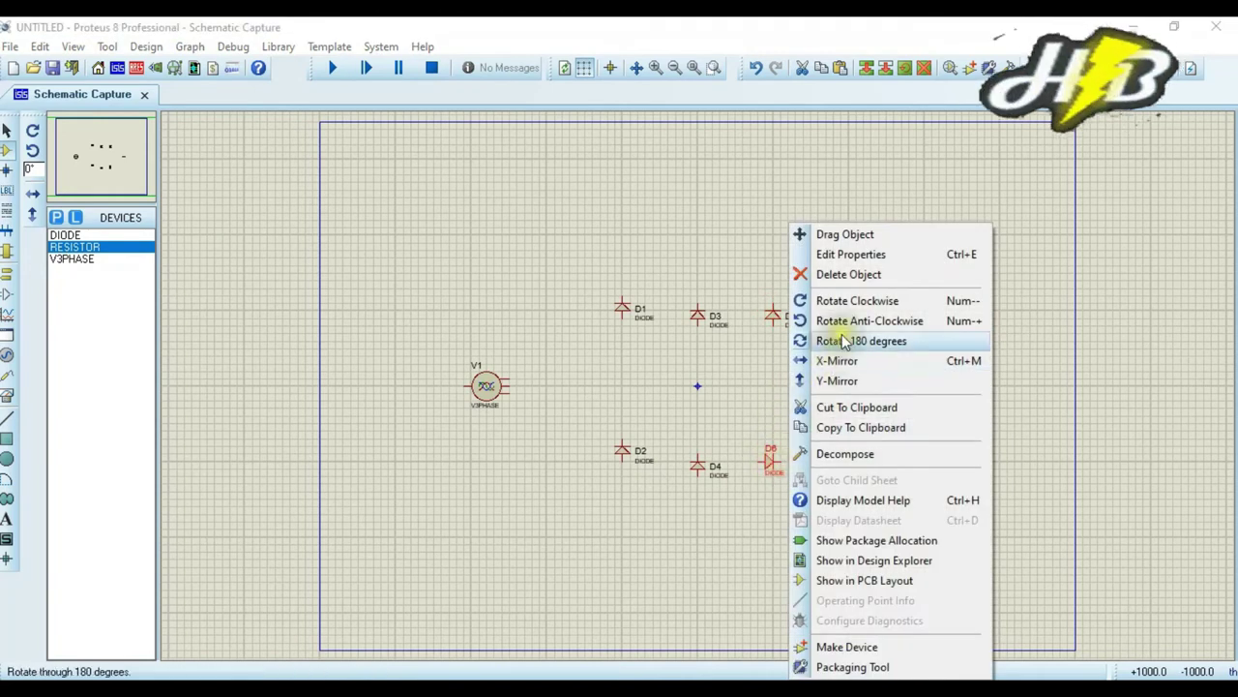
left_click(845, 327)
- Shift diodes D6, D4 and D2 vertically so the three lower diodes line up in one row
left_click(774, 469)
left_click(775, 461)
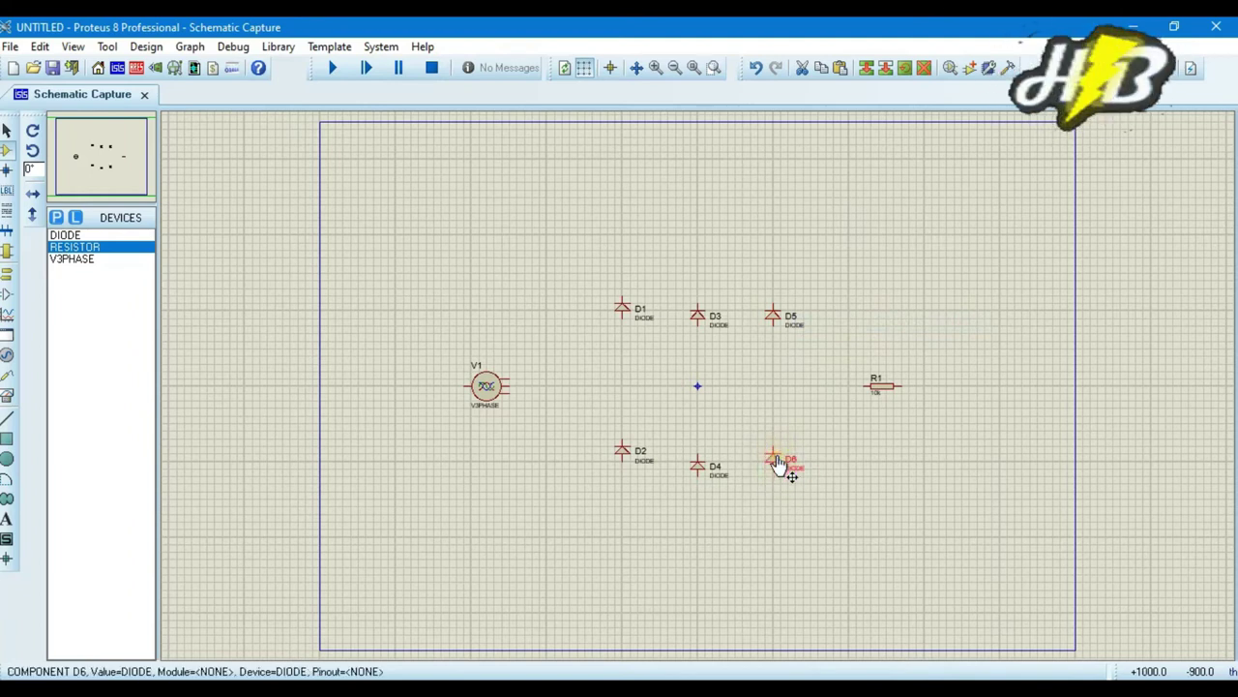
left_click(692, 466)
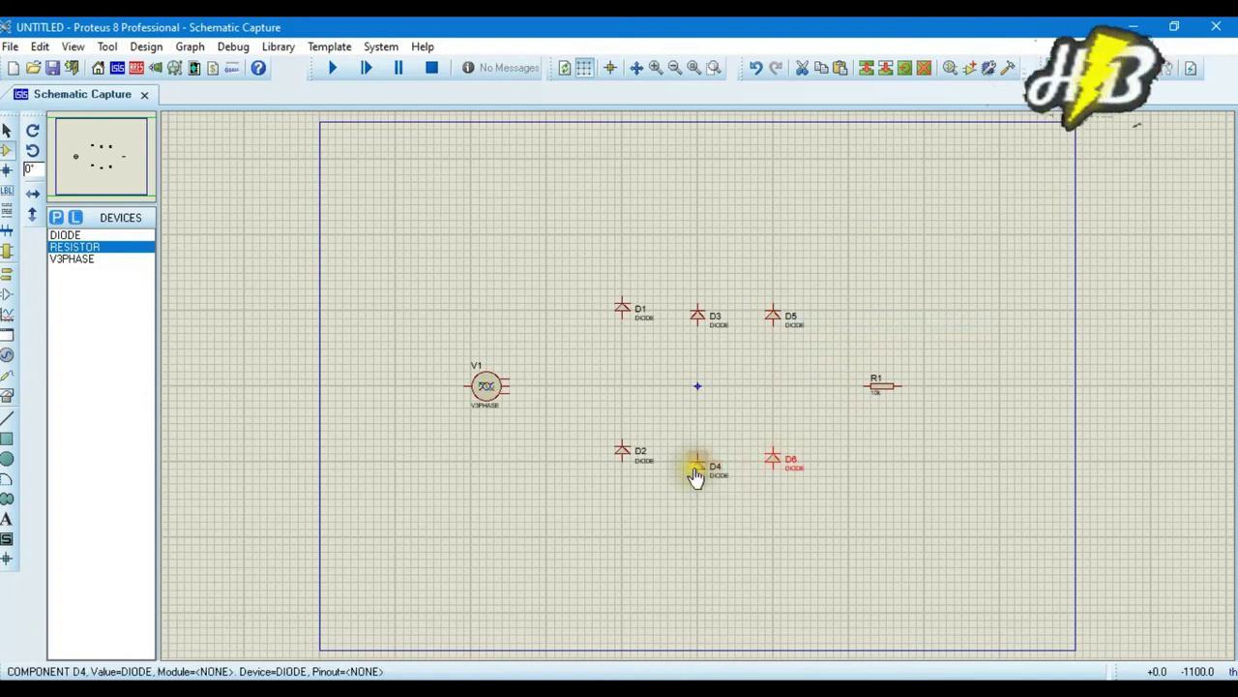
left_click(697, 470)
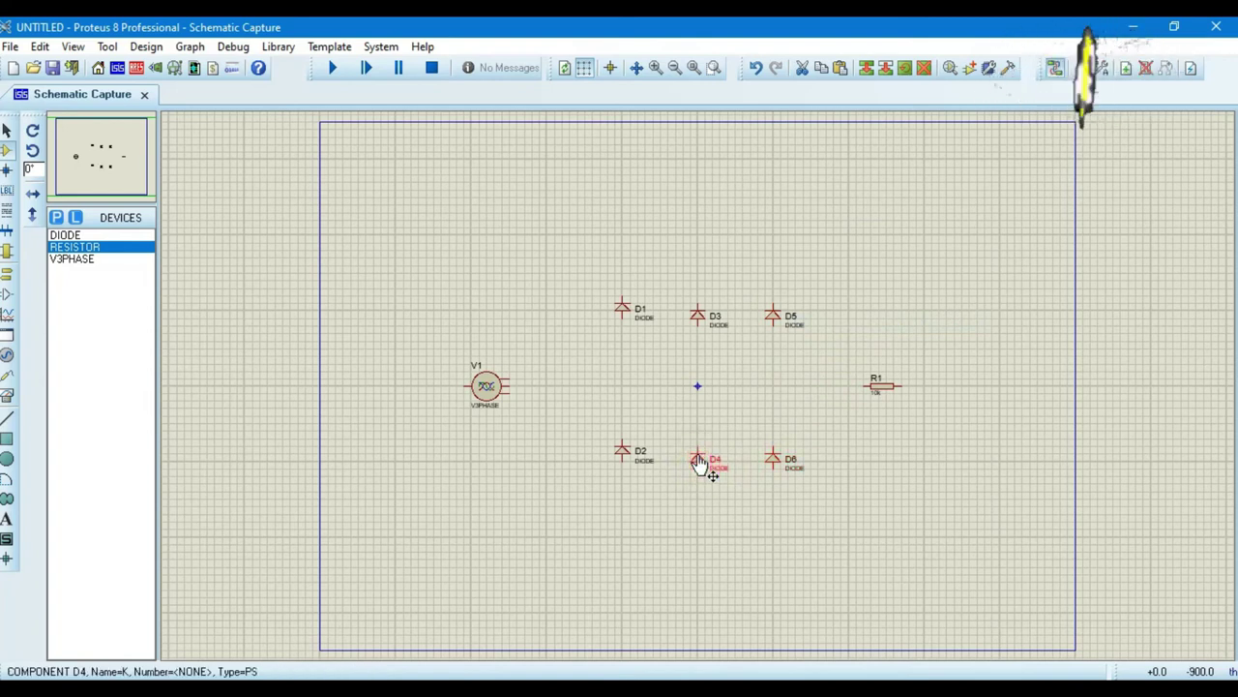
left_click(627, 456)
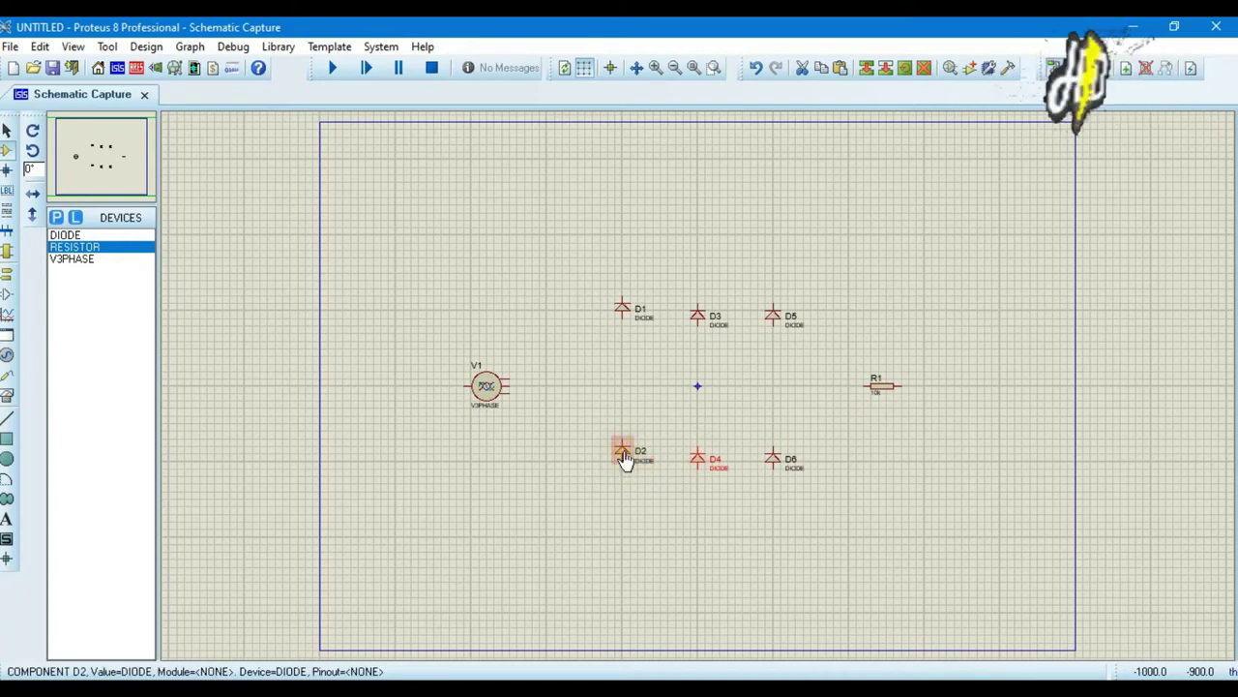
left_click(624, 458)
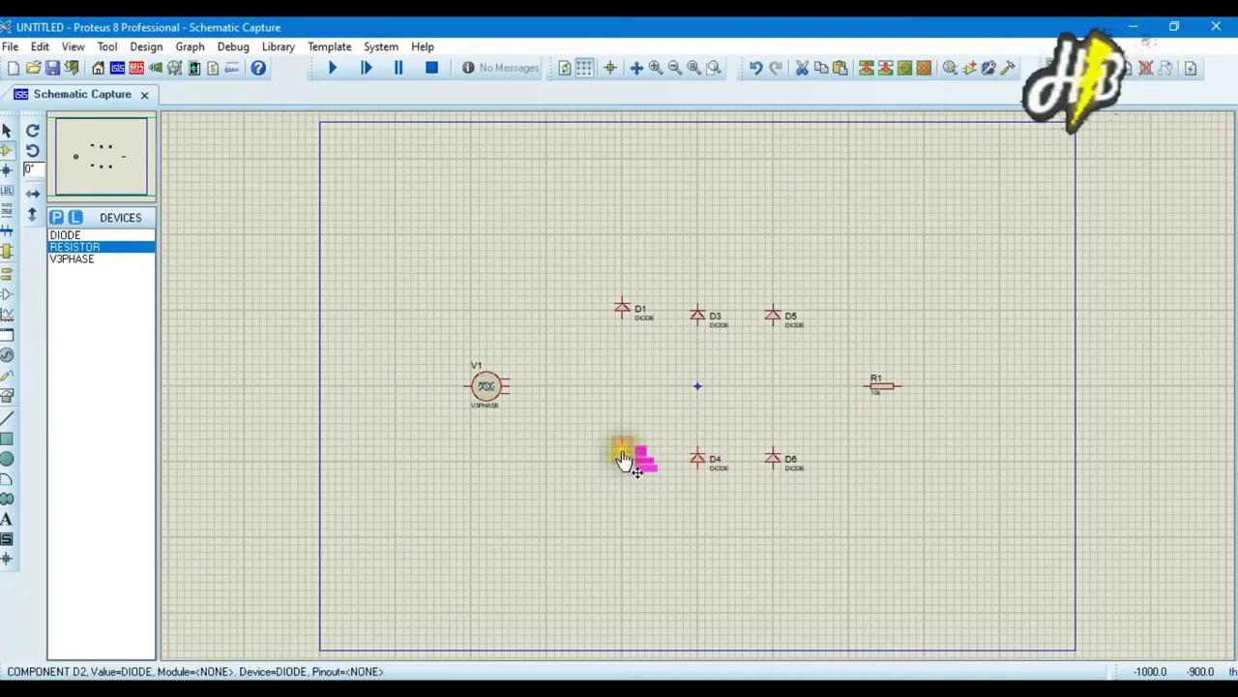
left_click(680, 504)
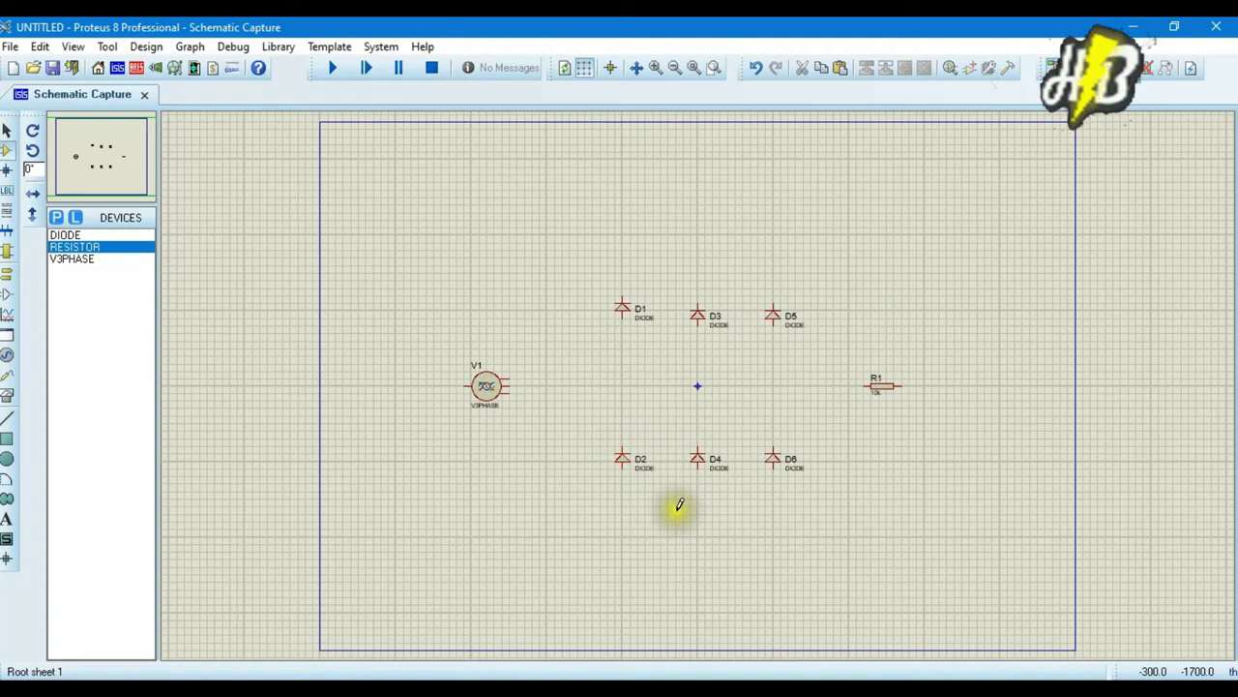
- Move diode D3 up so it lines up with D1, keeping D1 at its position
left_click(626, 315)
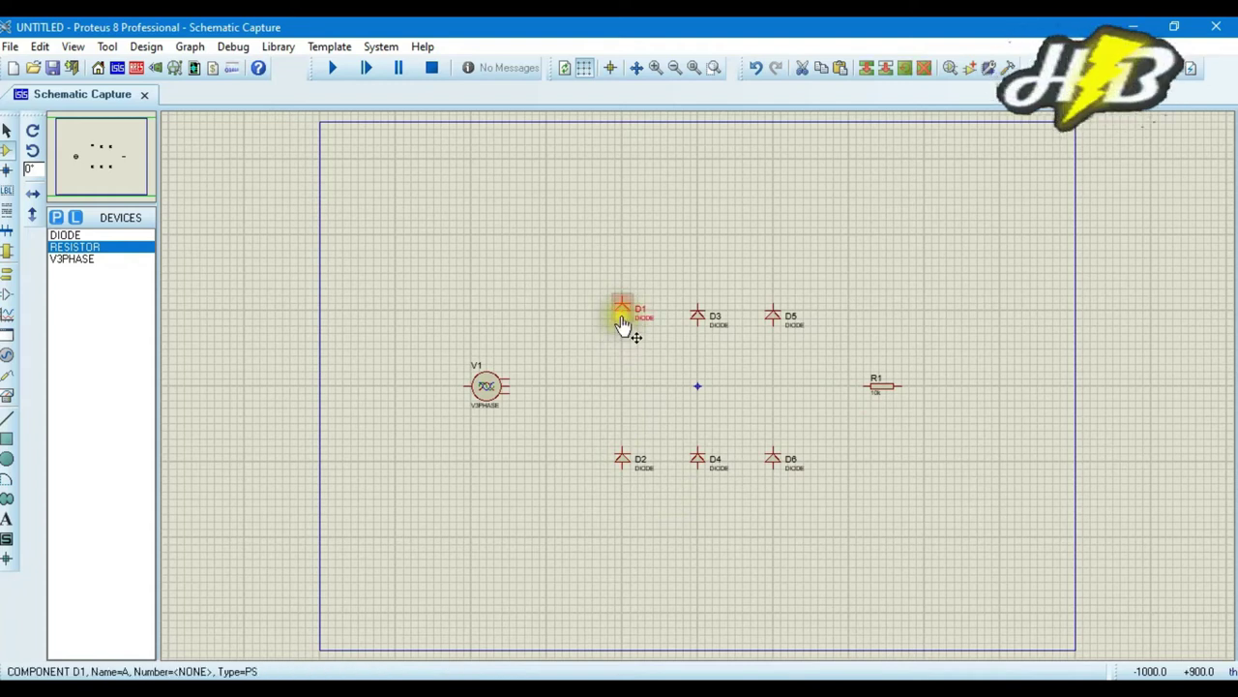
right_click(625, 315)
left_click(699, 235)
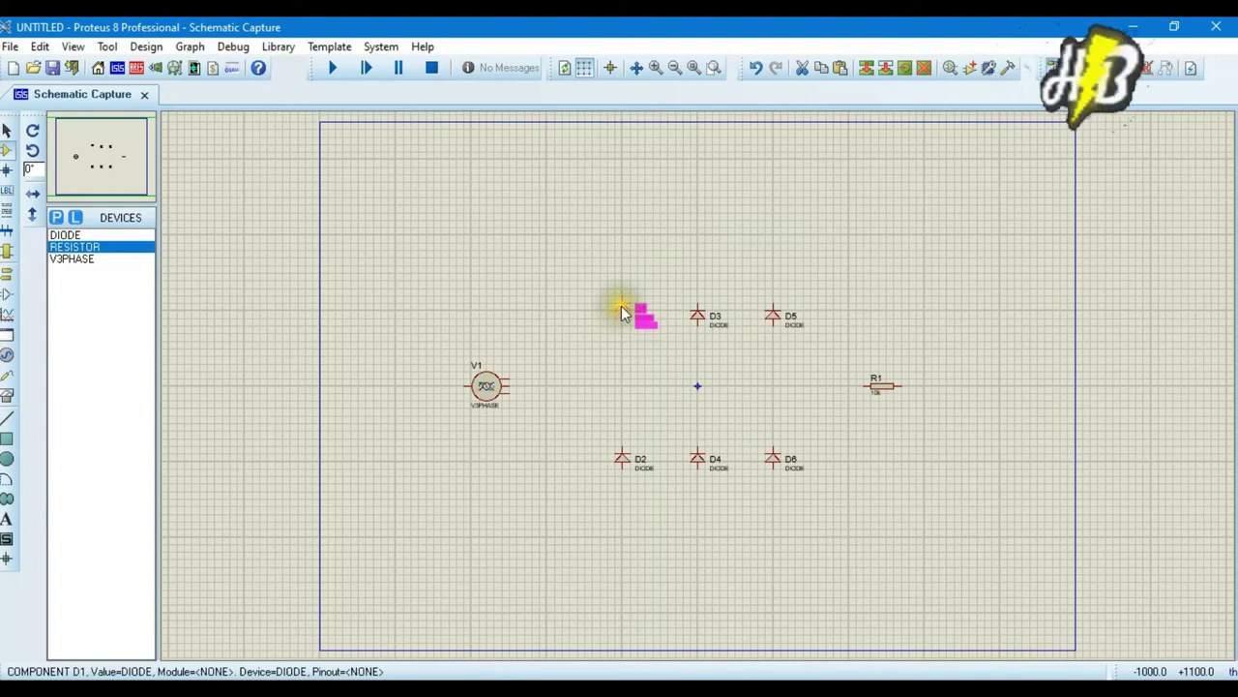
left_click(624, 310)
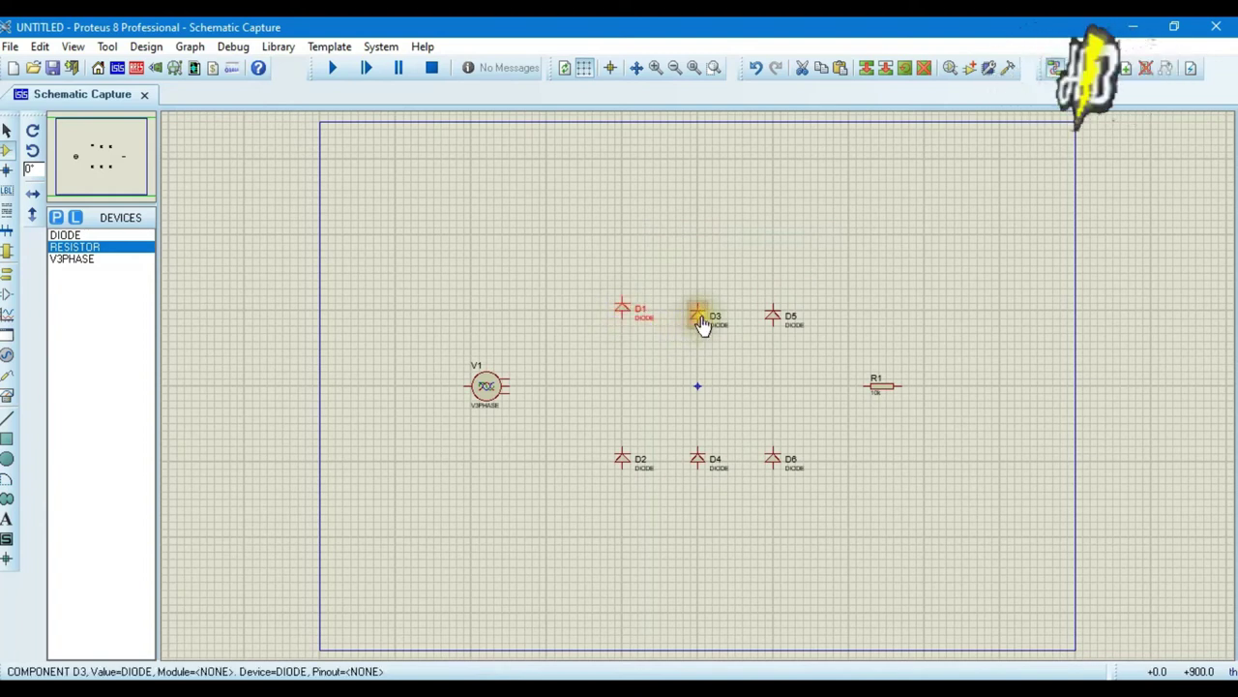
right_click(703, 325)
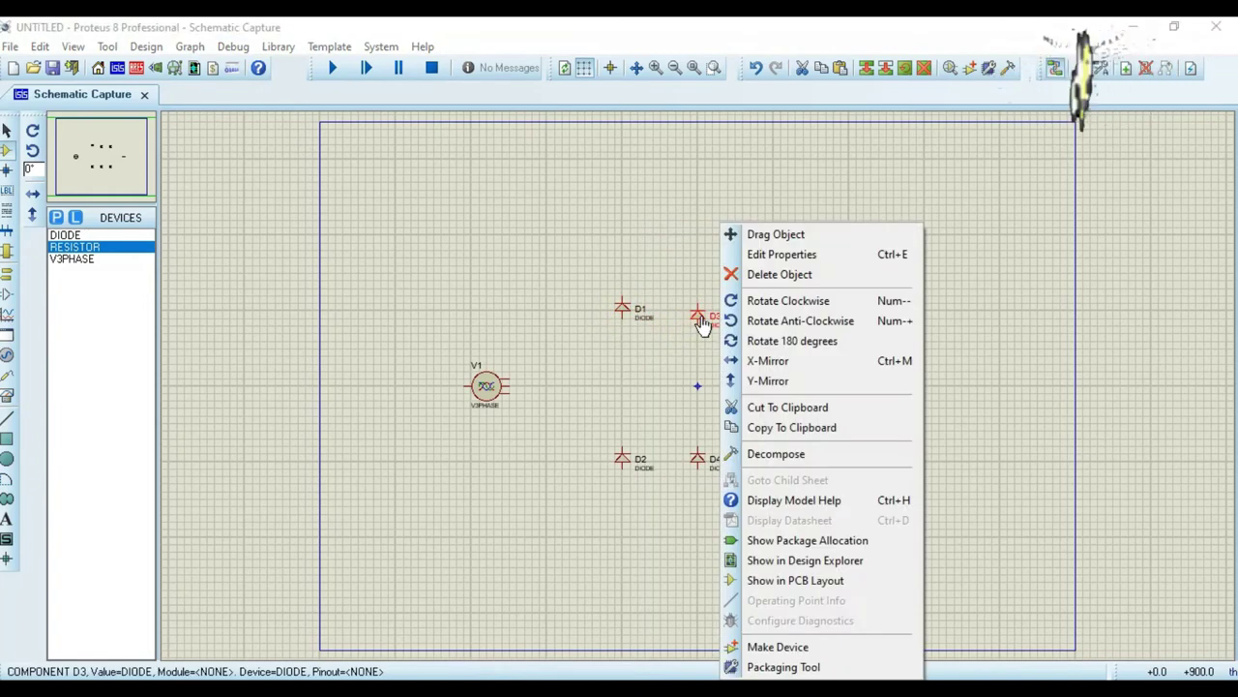
left_click(764, 234)
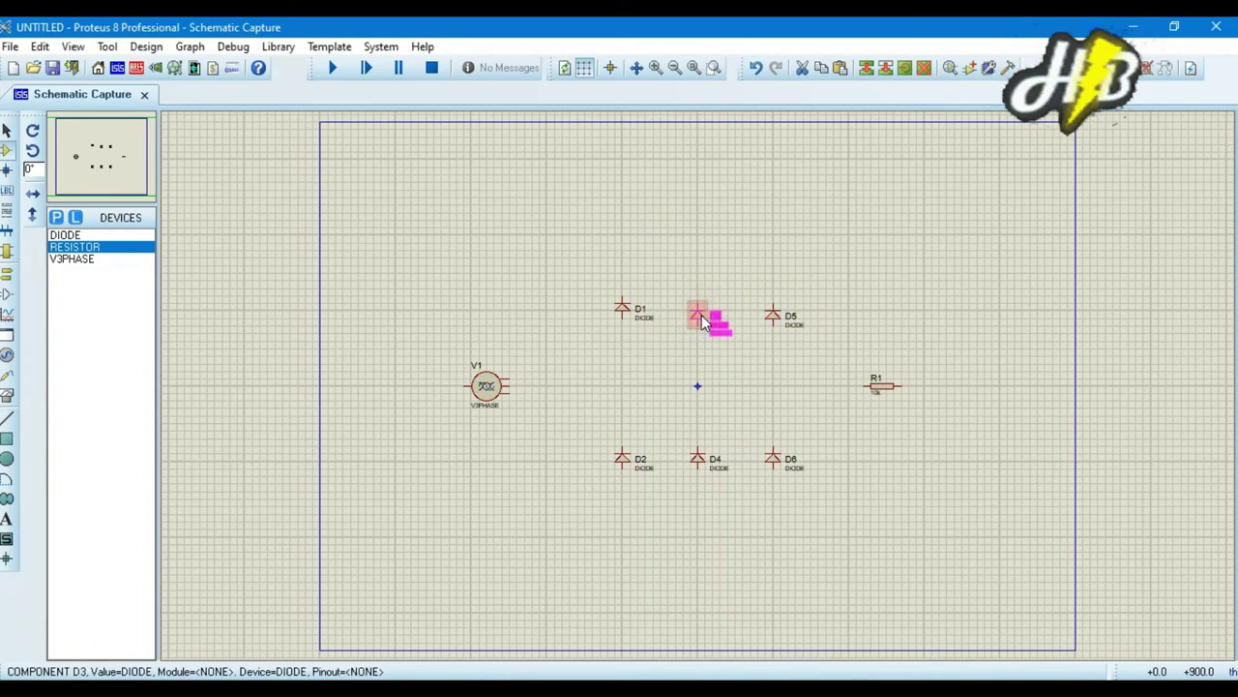
left_click(703, 319)
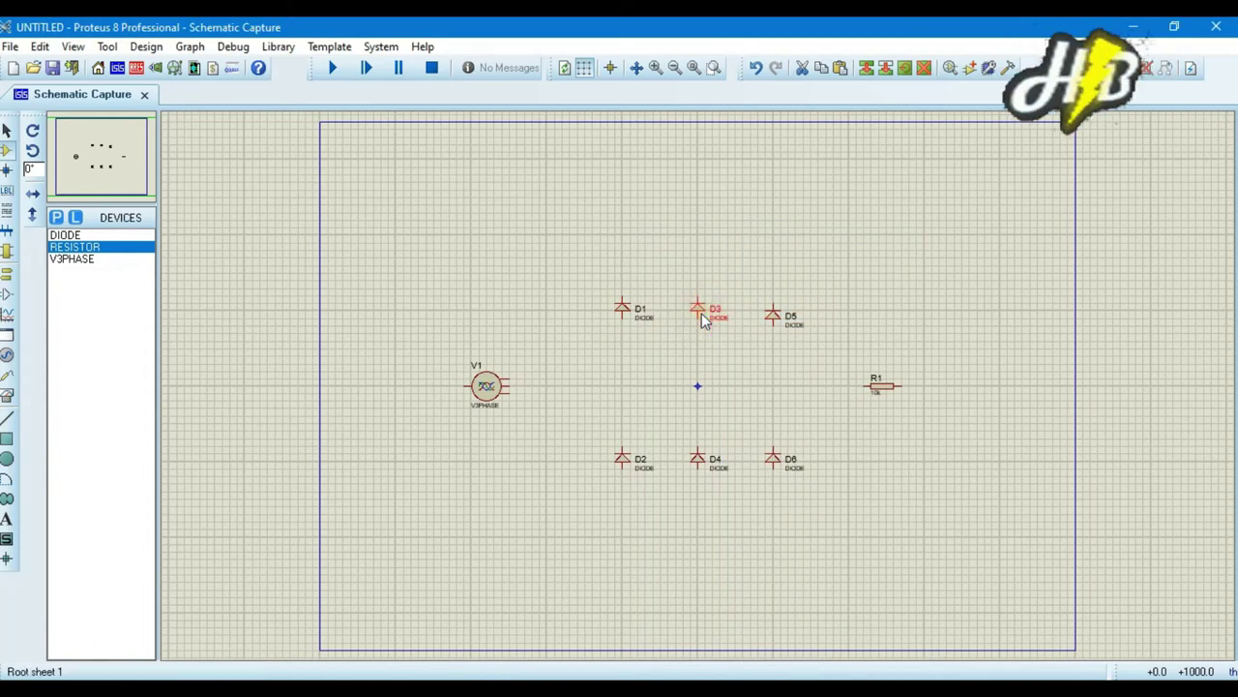
- Move diode D5 up so it lines up with D1 and D3 in the upper row
right_click(775, 313)
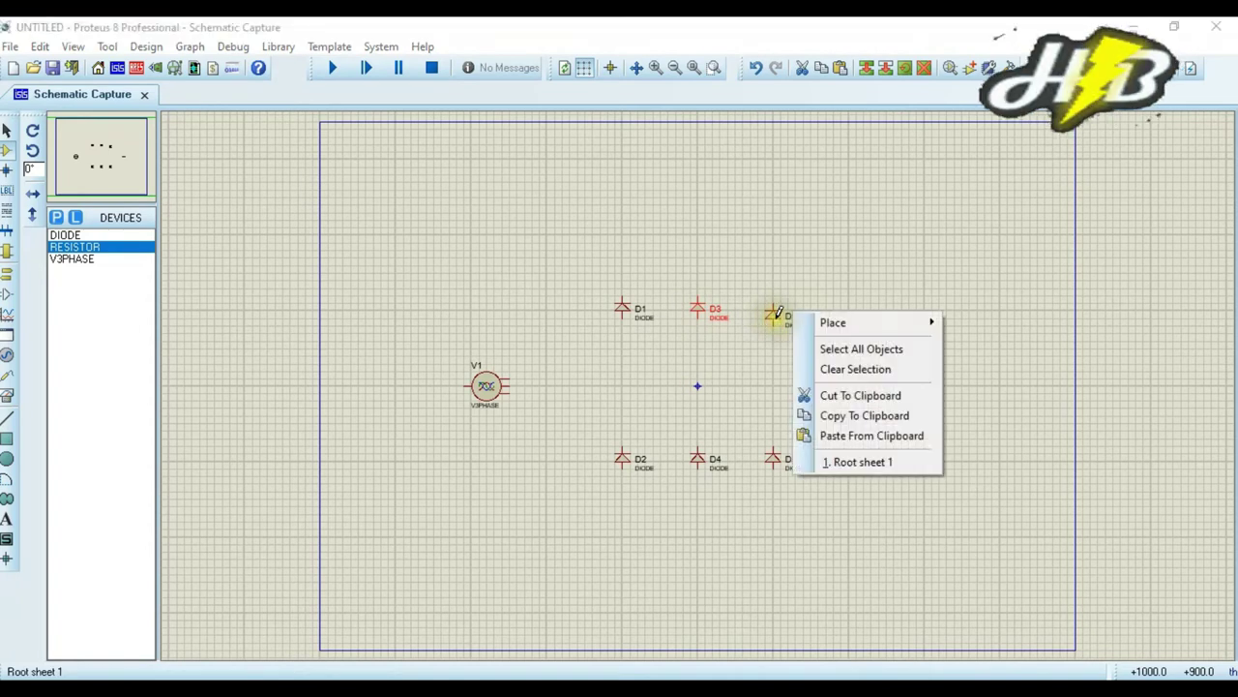
key("Escape")
right_click(777, 312)
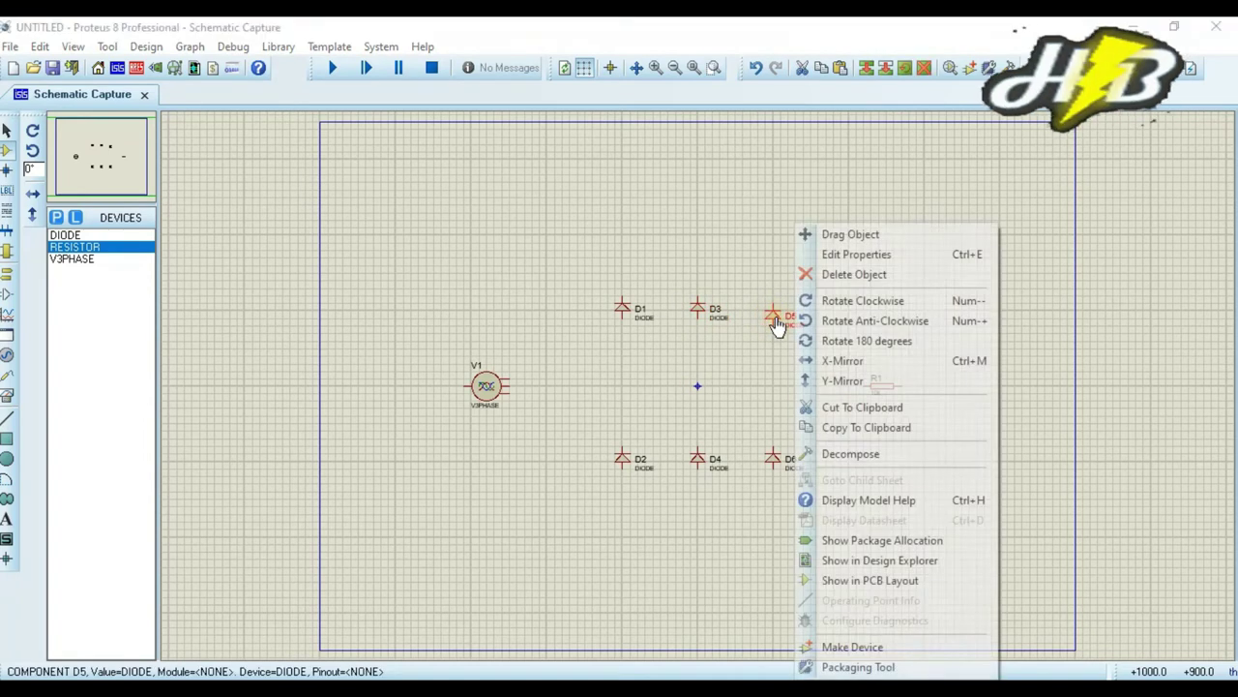
left_click(832, 238)
left_click(775, 307)
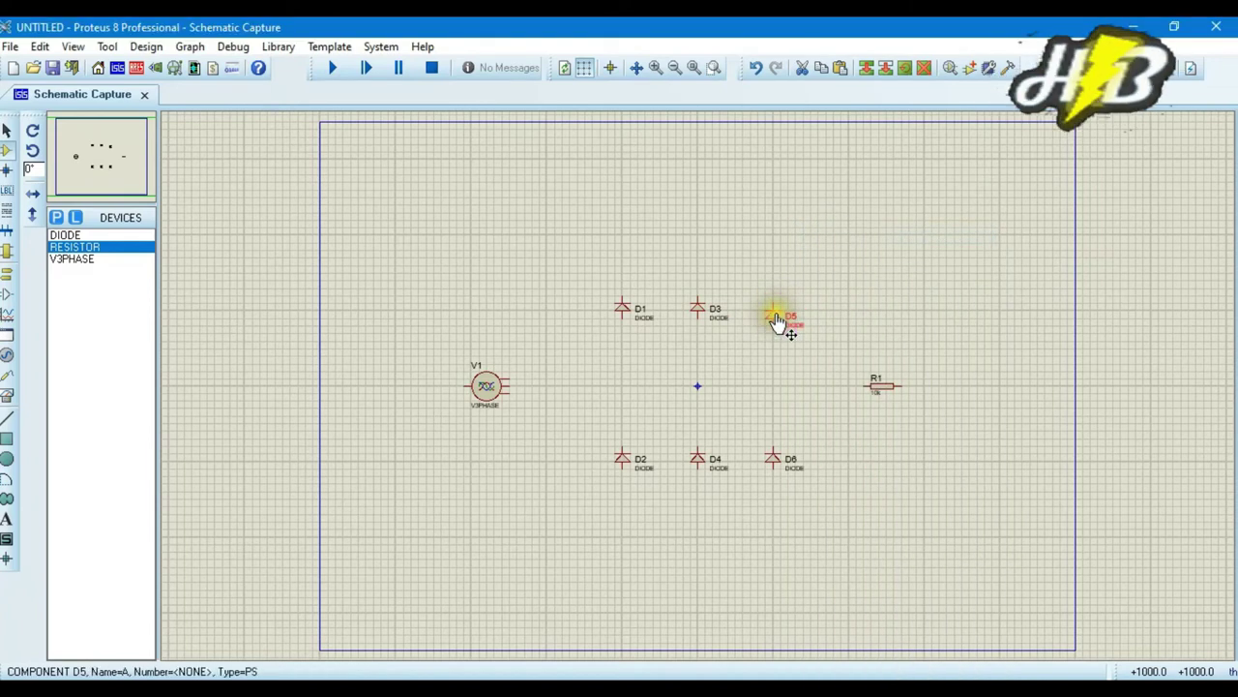
double_click(775, 307)
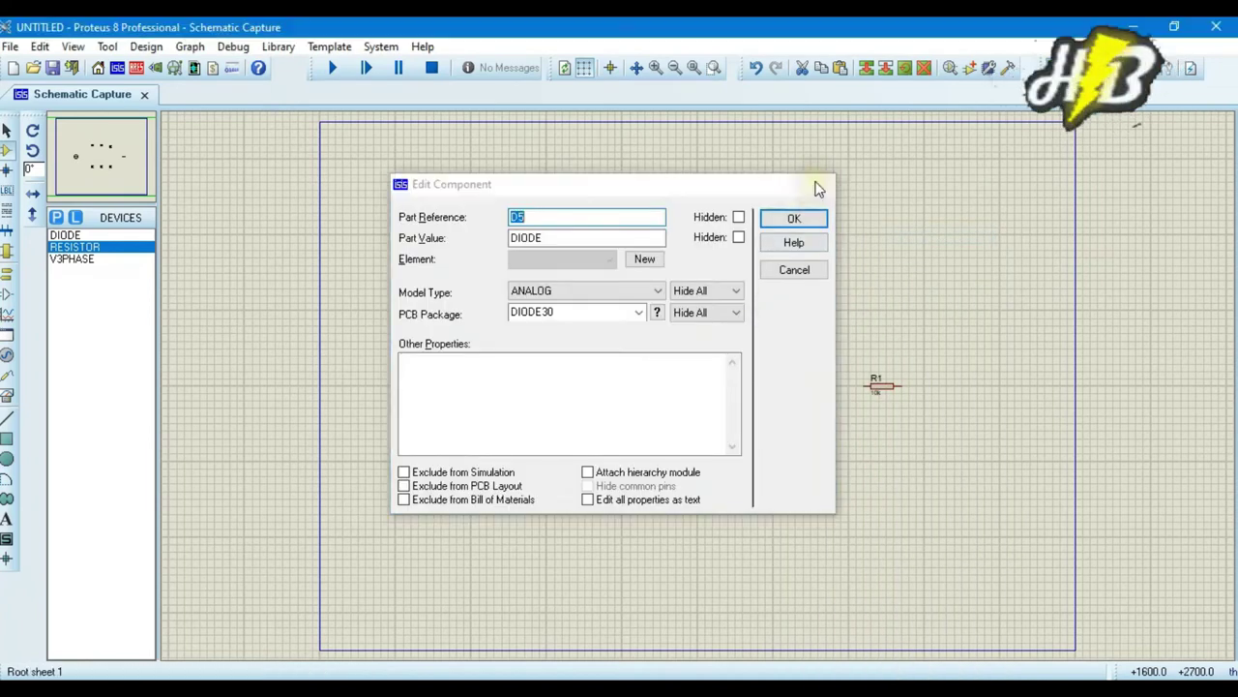
left_click(815, 184)
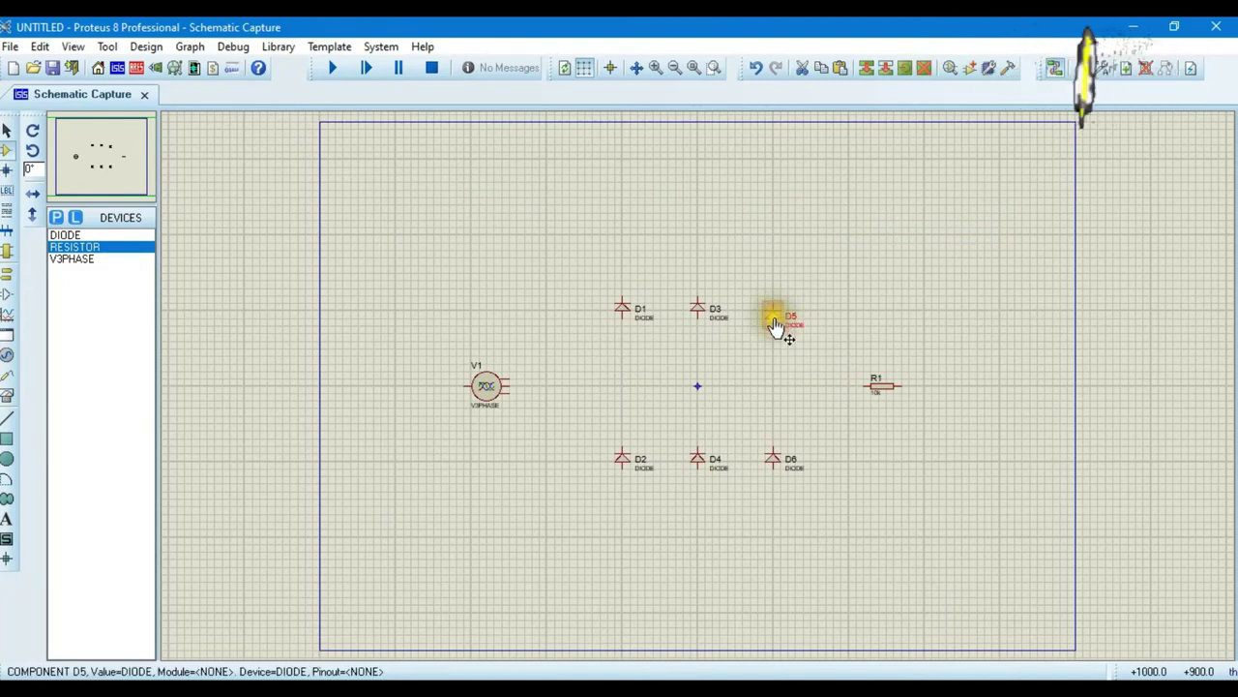
right_click(776, 323)
left_click(829, 235)
left_click(776, 316)
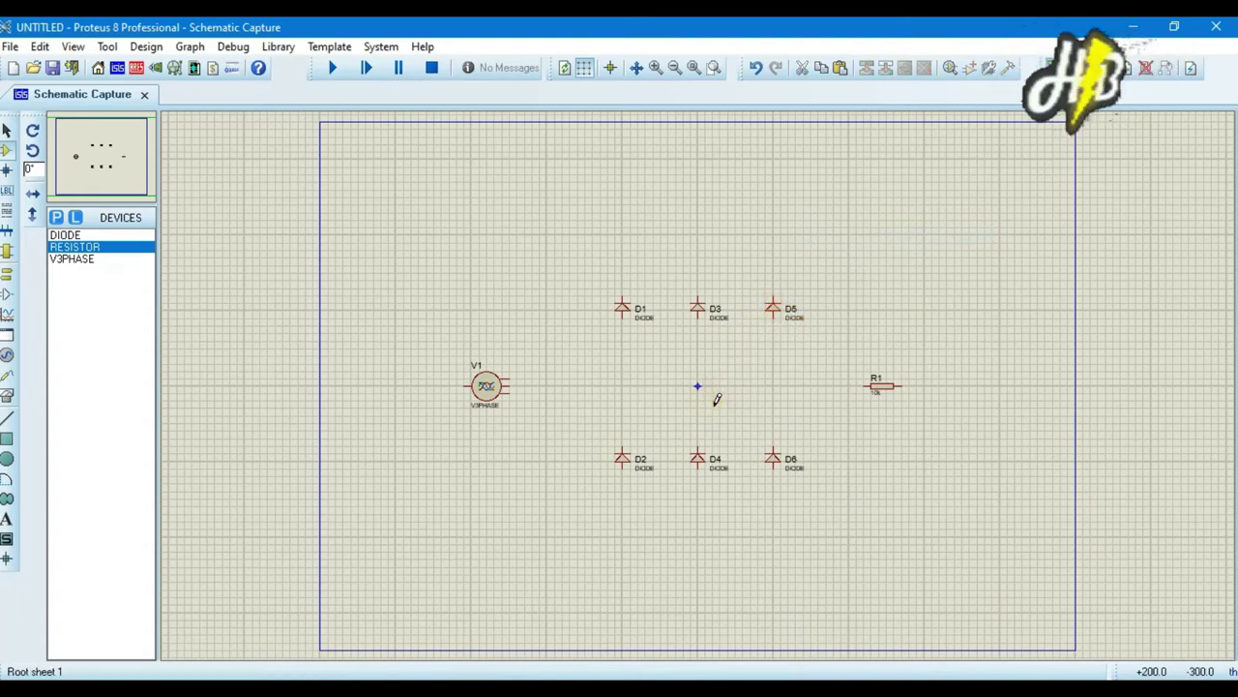
- Wire each upper diode to the one below it: D1 to D2, D3 to D4 and D5 to D6
left_click(624, 313)
left_click(624, 449)
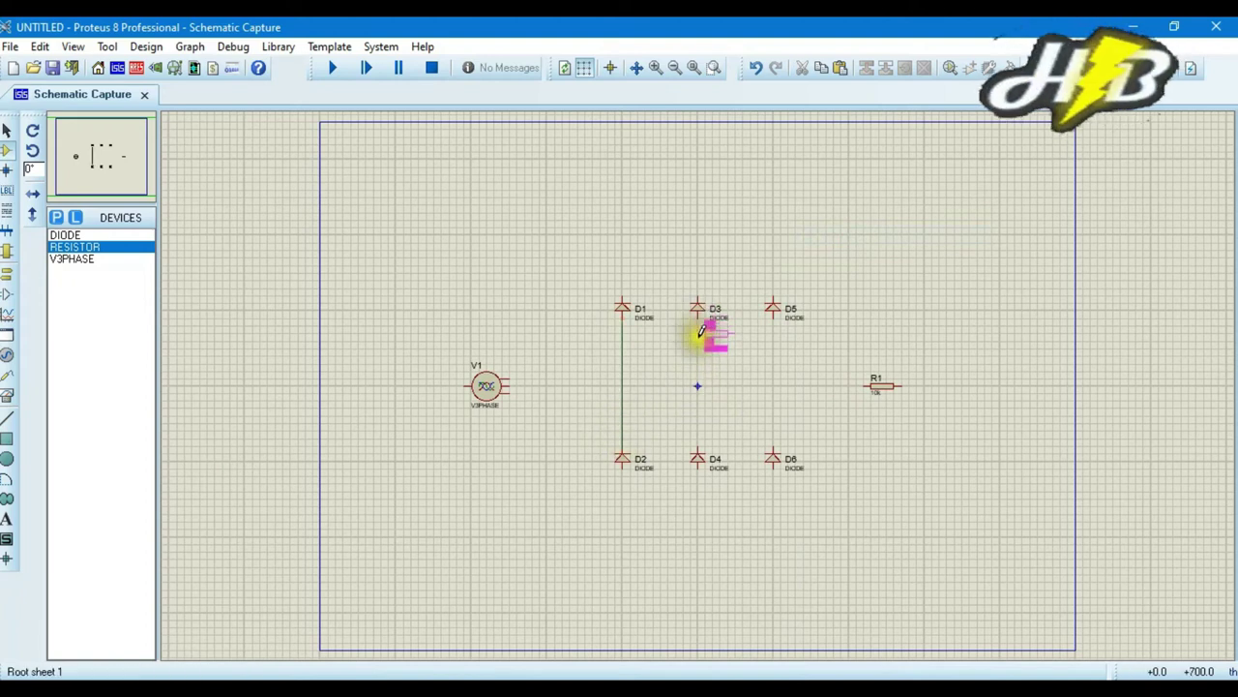
left_click(698, 313)
left_click(698, 447)
left_click(772, 313)
left_click(772, 447)
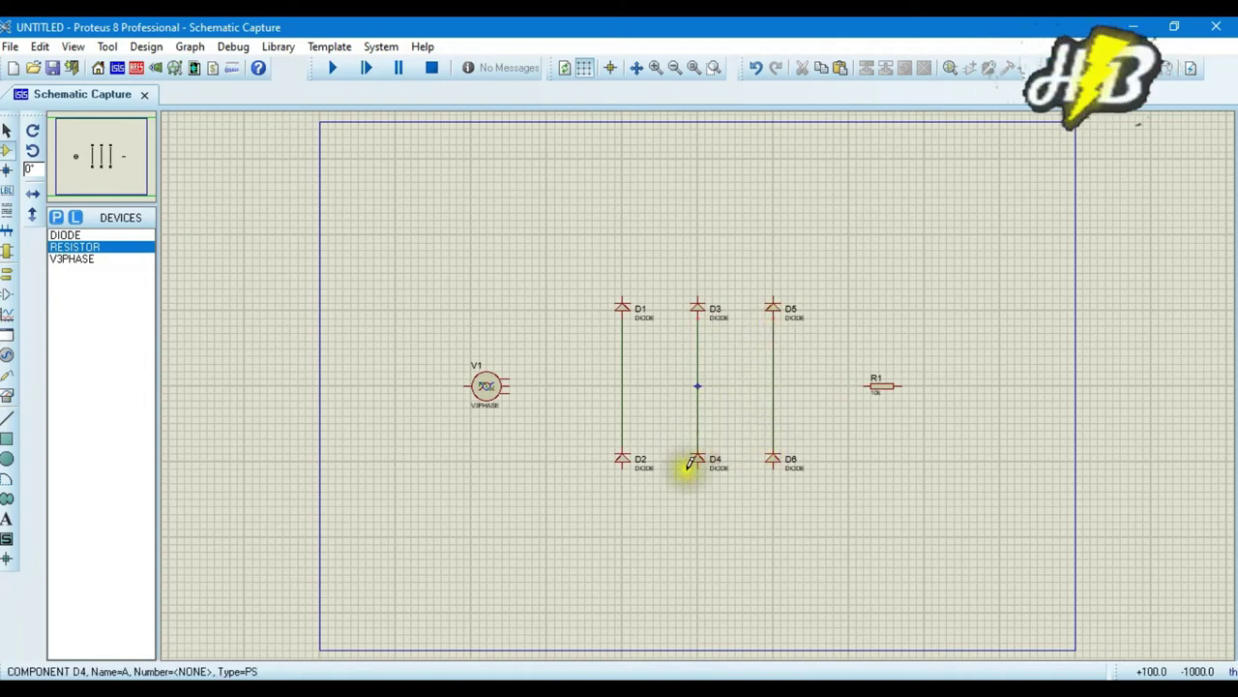
- Wire the lower ends of D2, D4 and D6 into one common line and the upper ends of D1, D3 and D5 into another
left_click(623, 464)
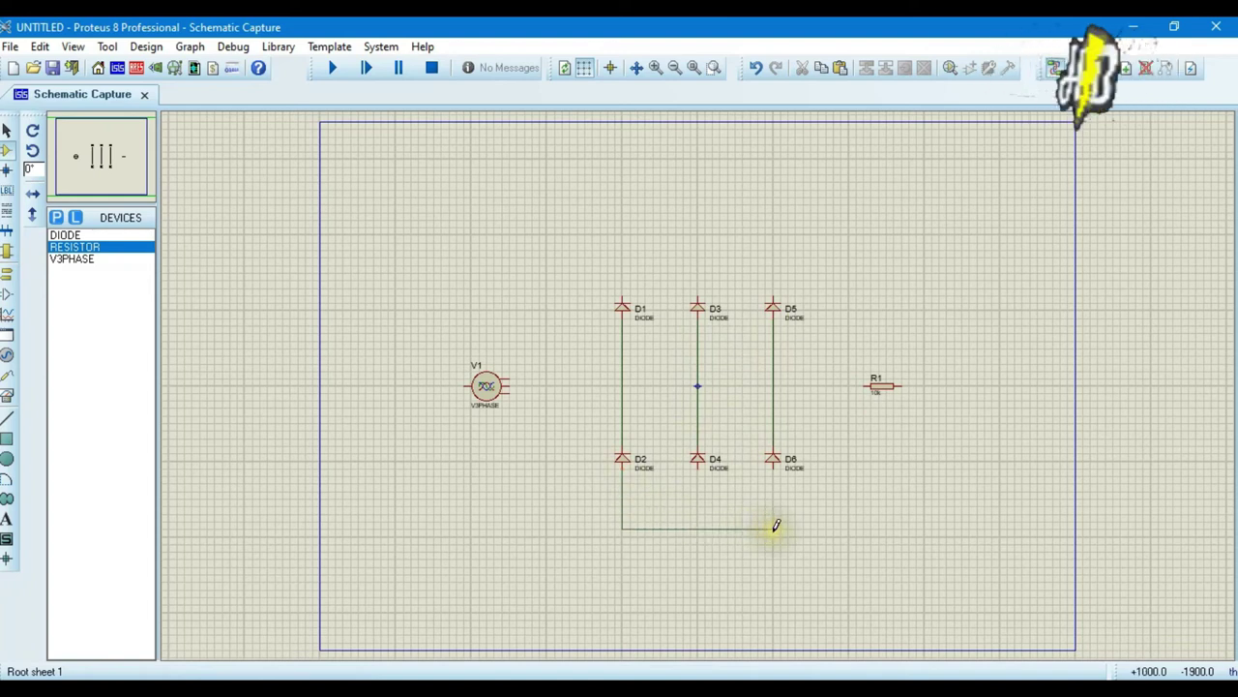
left_click(773, 468)
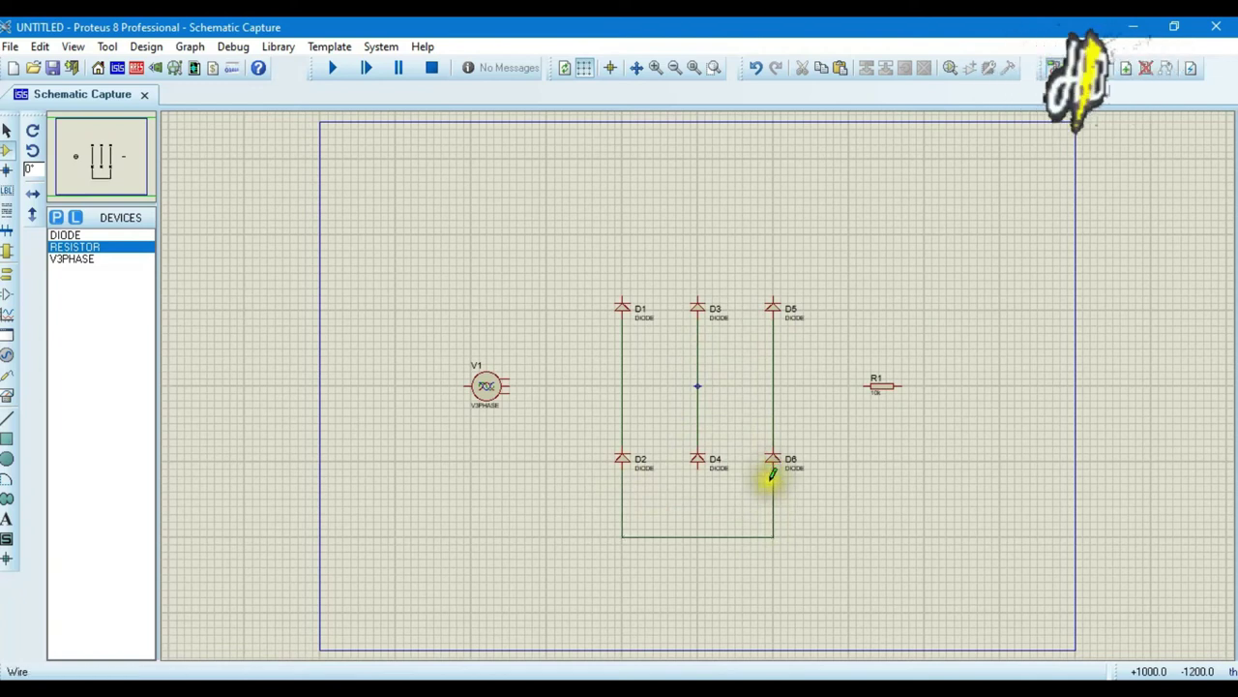
left_click(623, 290)
left_click(773, 236)
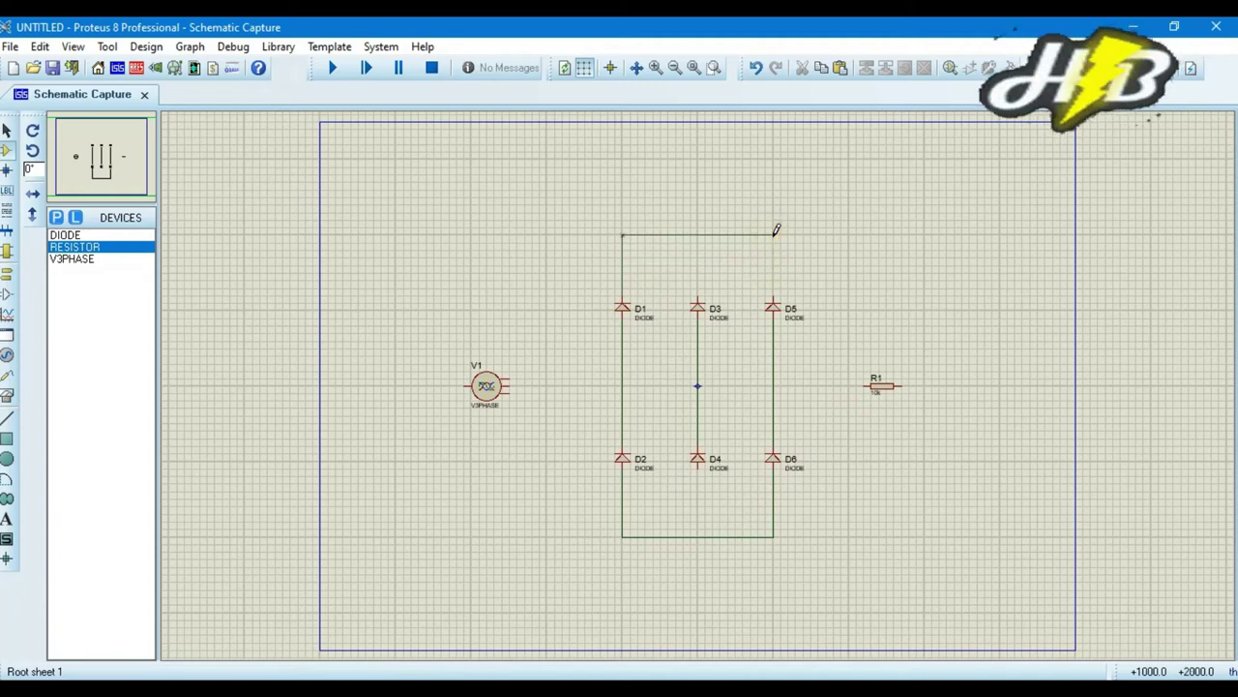
left_click(774, 288)
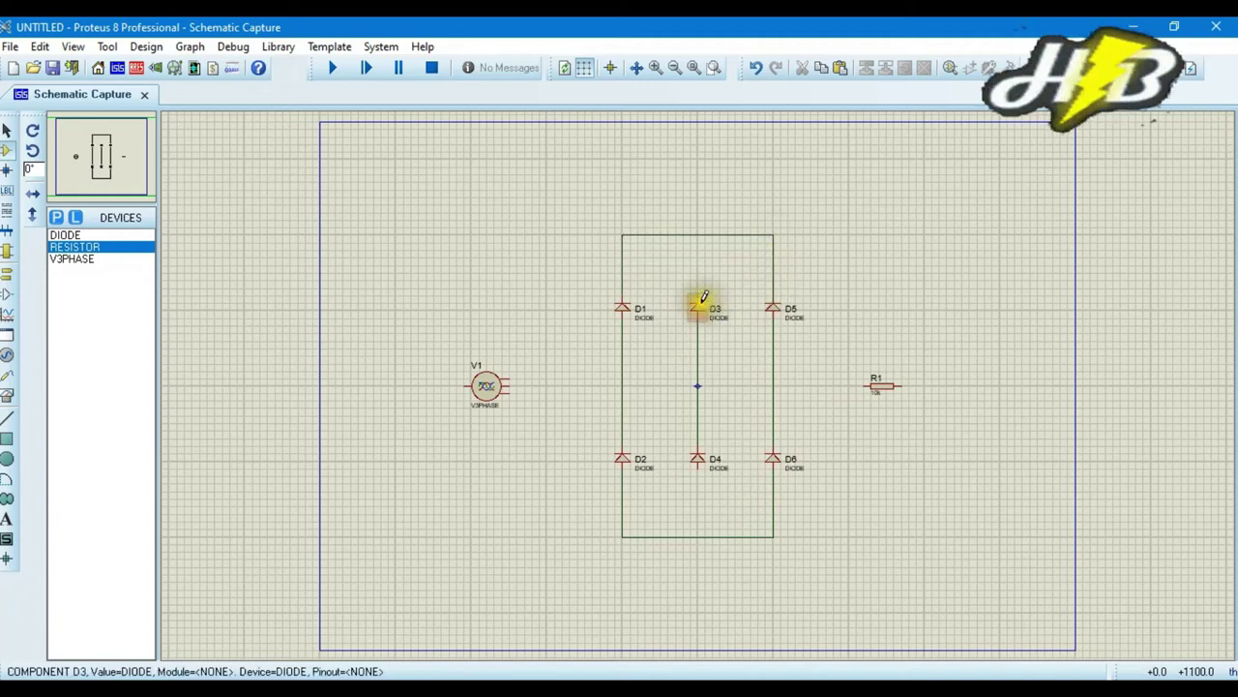
left_click(703, 231)
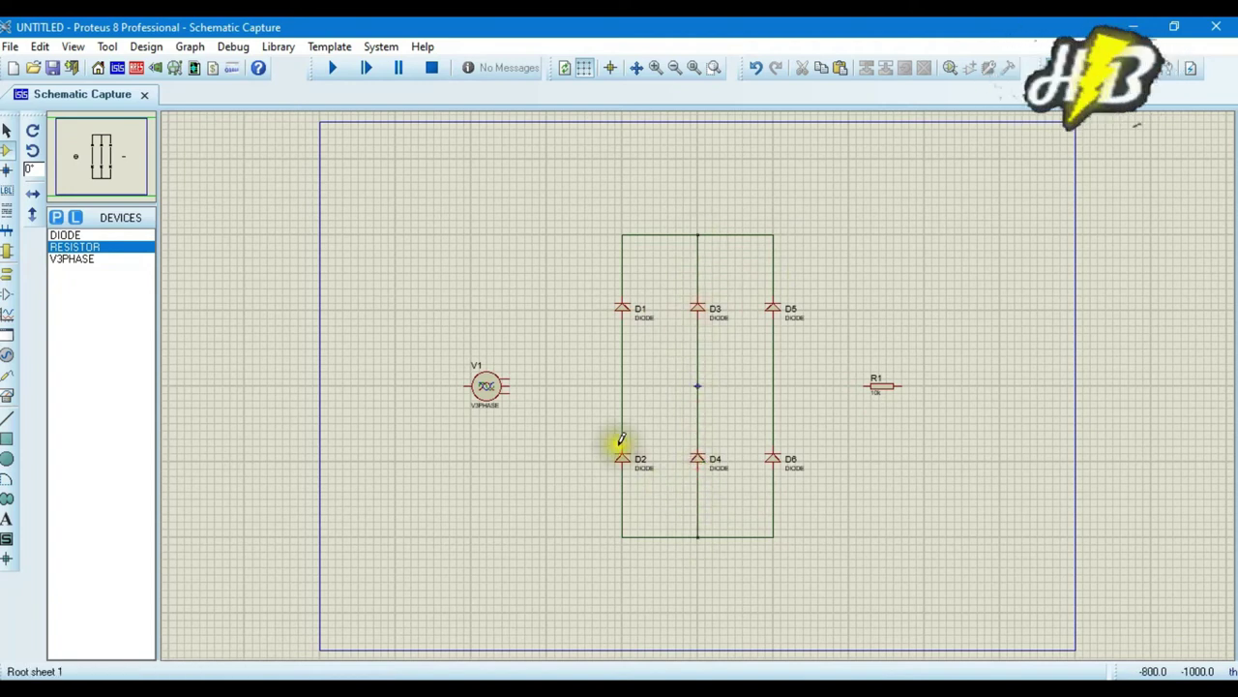
- Wire the three phase outputs of V1 to the D1–D2, D3–D4 and D5–D6 connections, one phase per column
left_click(507, 378)
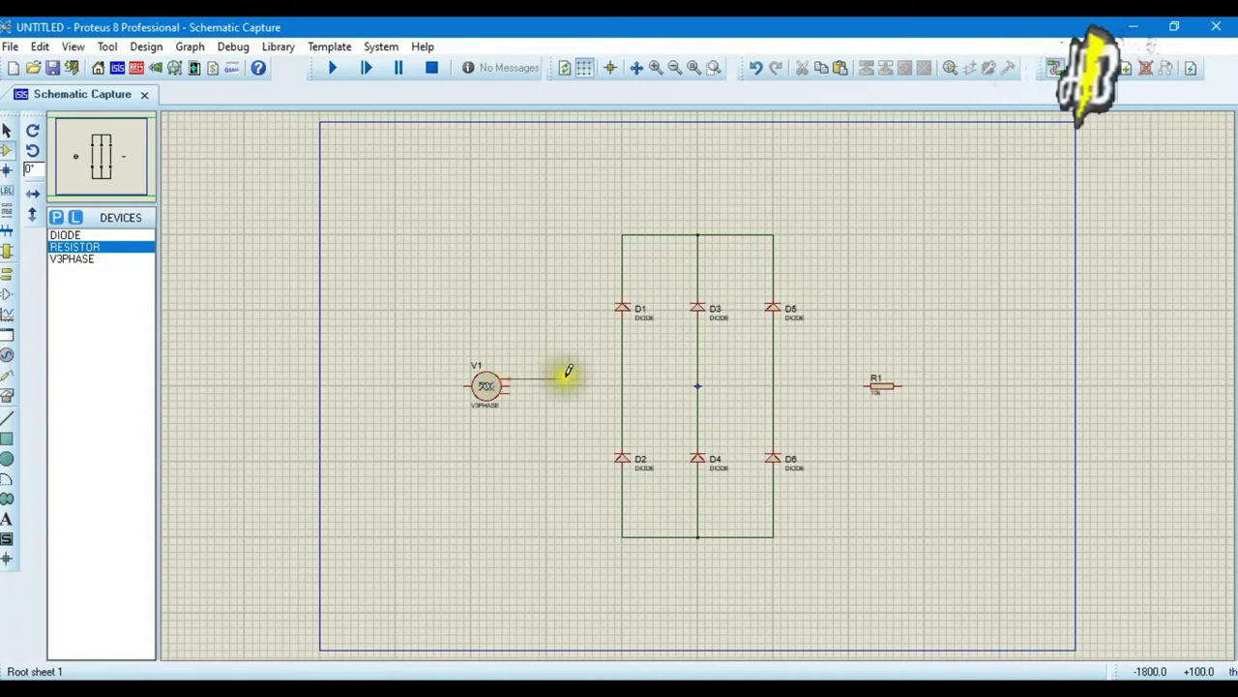
left_click(621, 378)
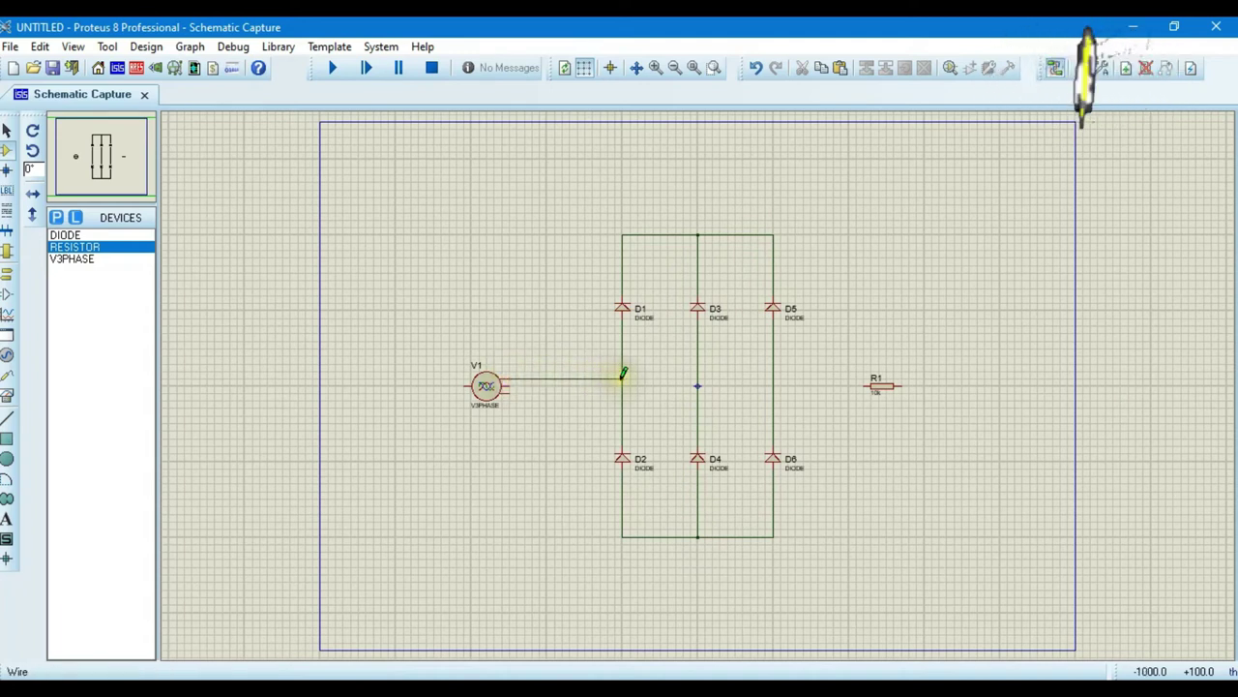
left_click(513, 385)
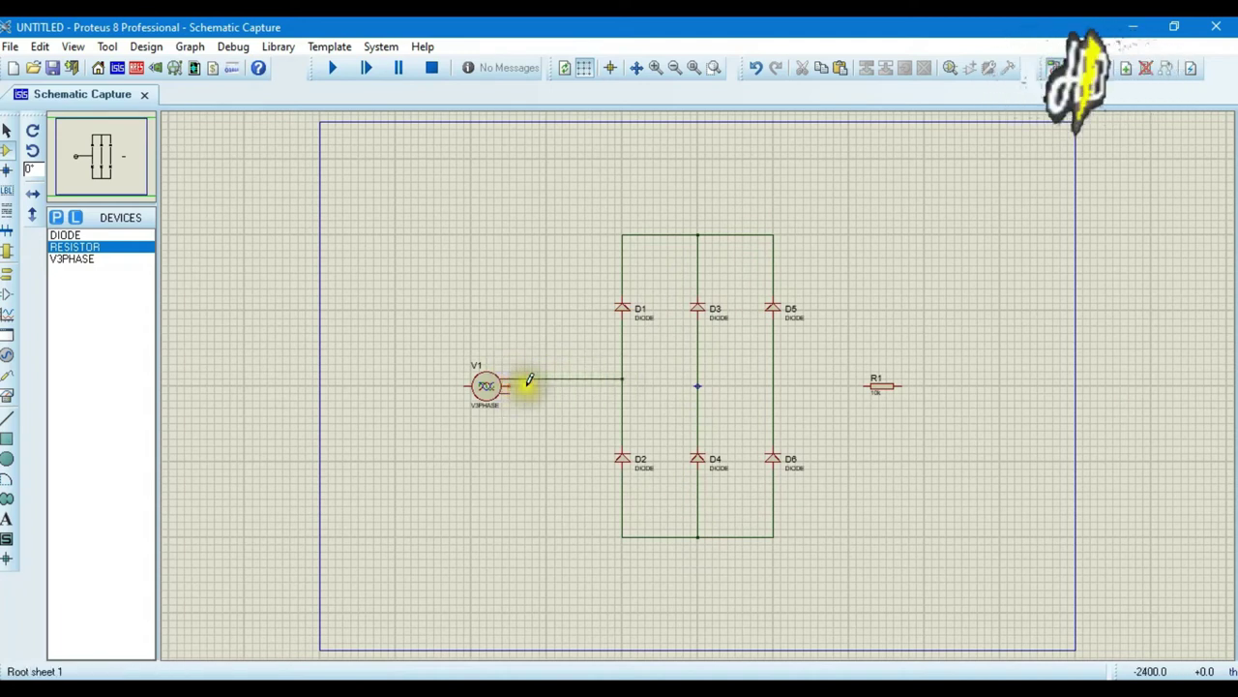
left_click(697, 383)
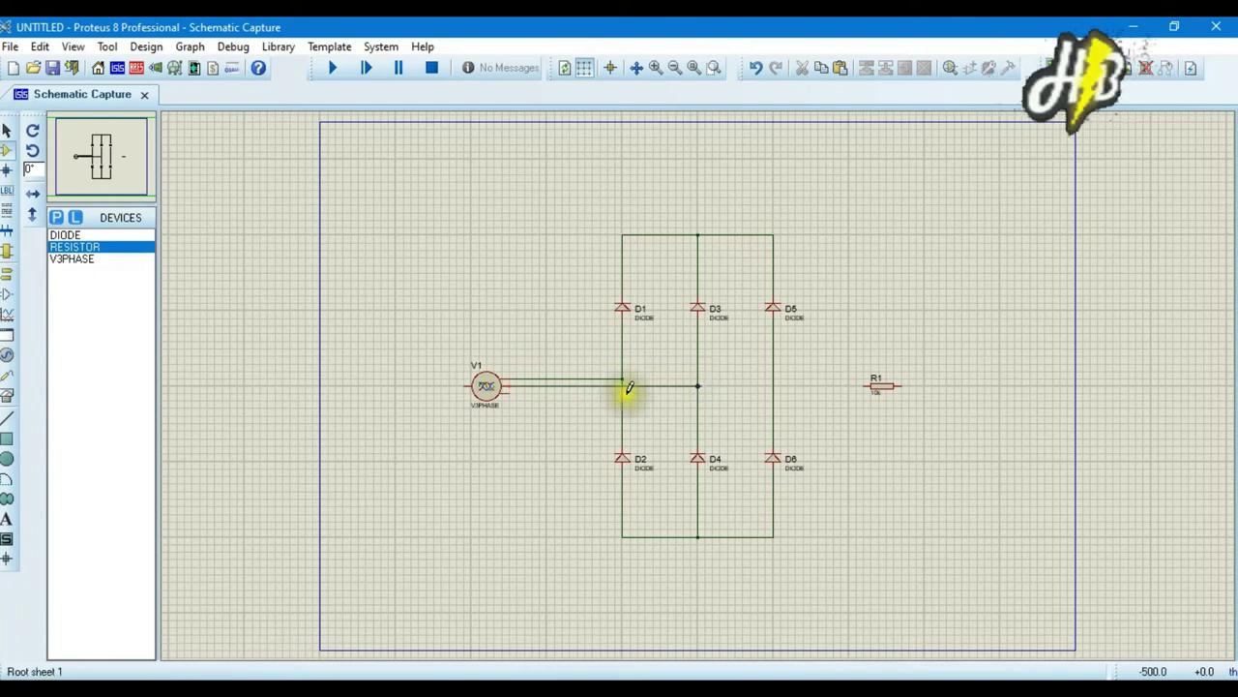
left_click(512, 389)
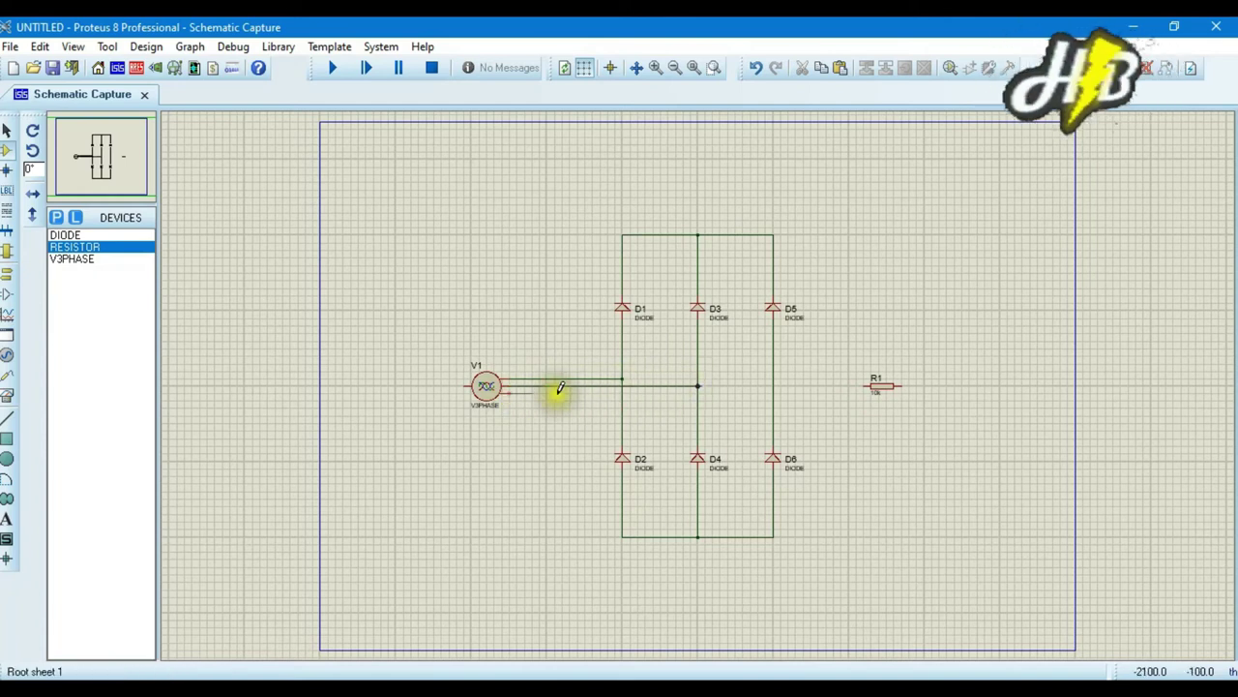
left_click(774, 388)
left_click(772, 375)
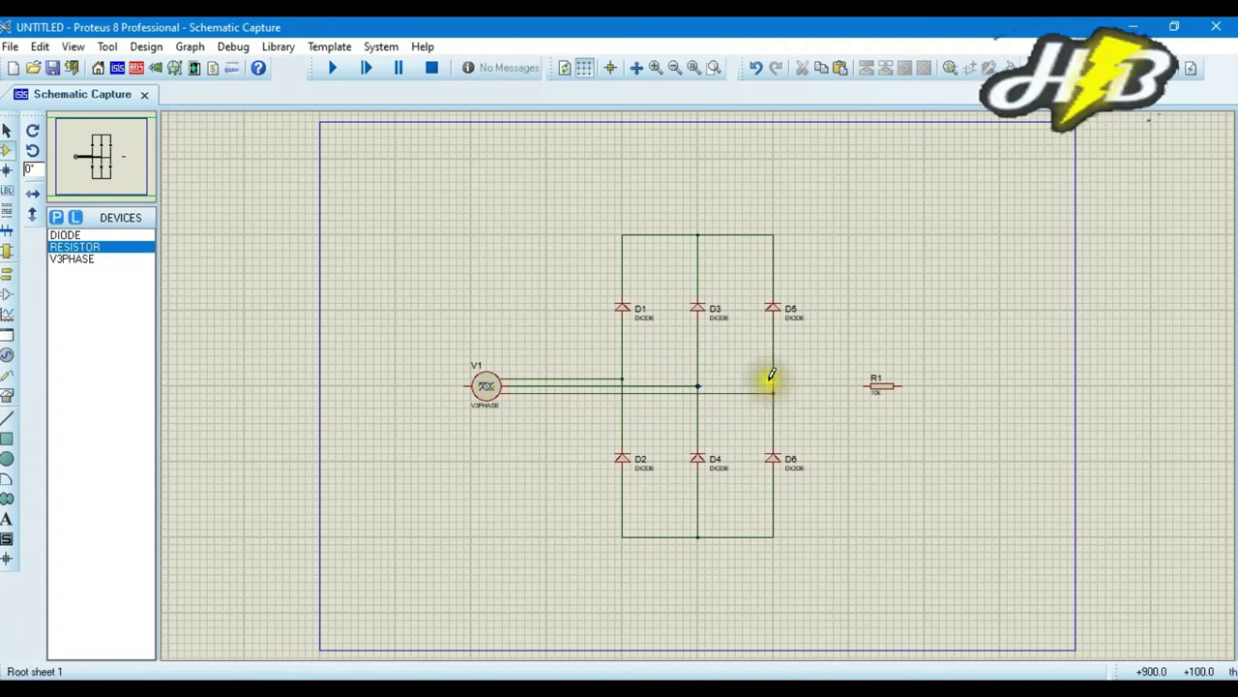
- Rotate resistor R1 clockwise by 90 degrees and wire it between the common line above D3 and the one below D4
right_click(886, 389)
left_click(931, 300)
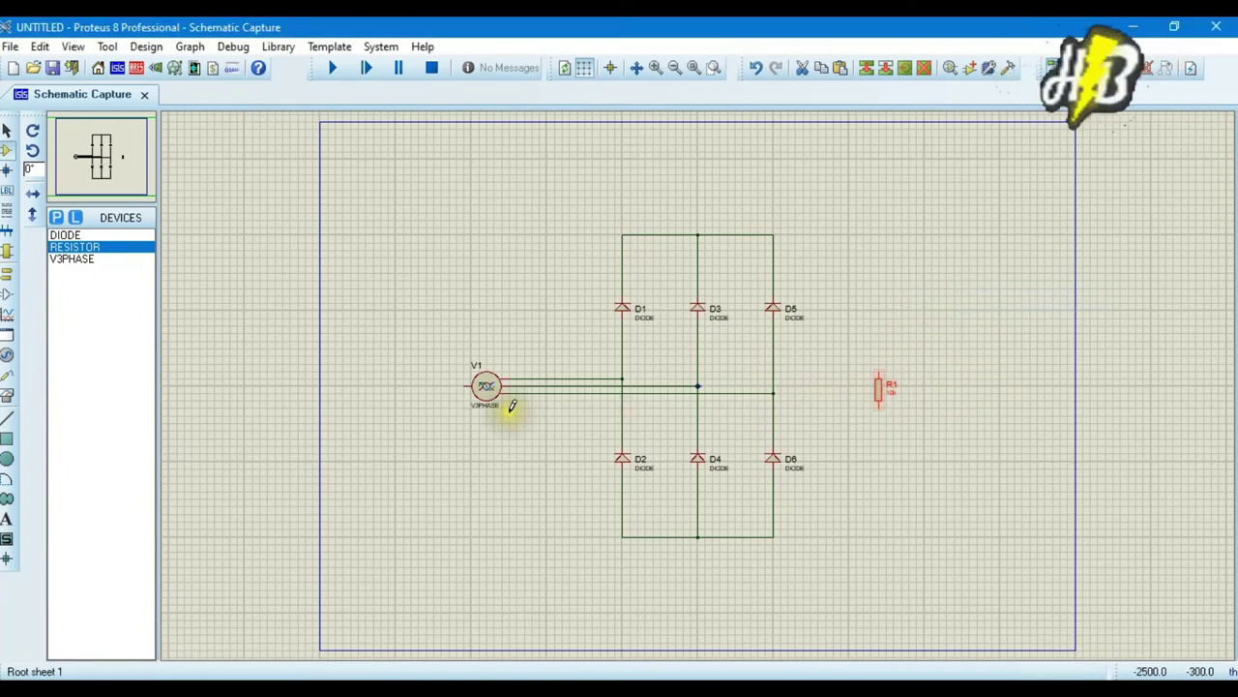
left_click(880, 369)
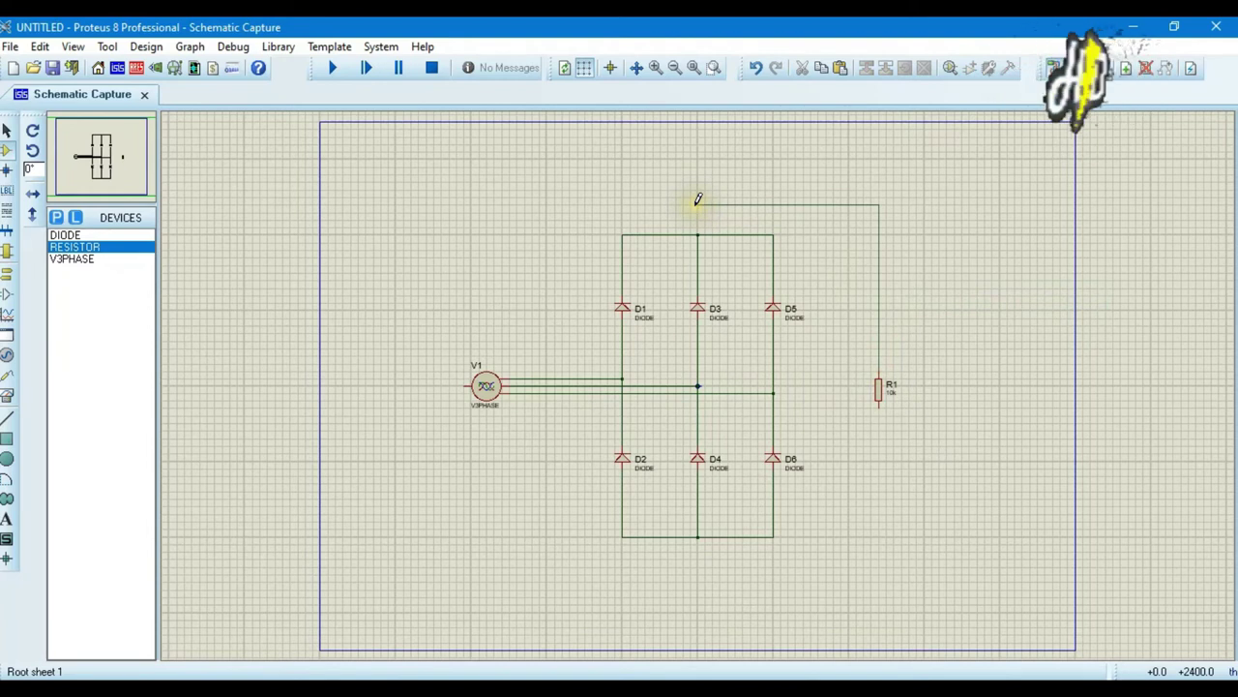
left_click(698, 234)
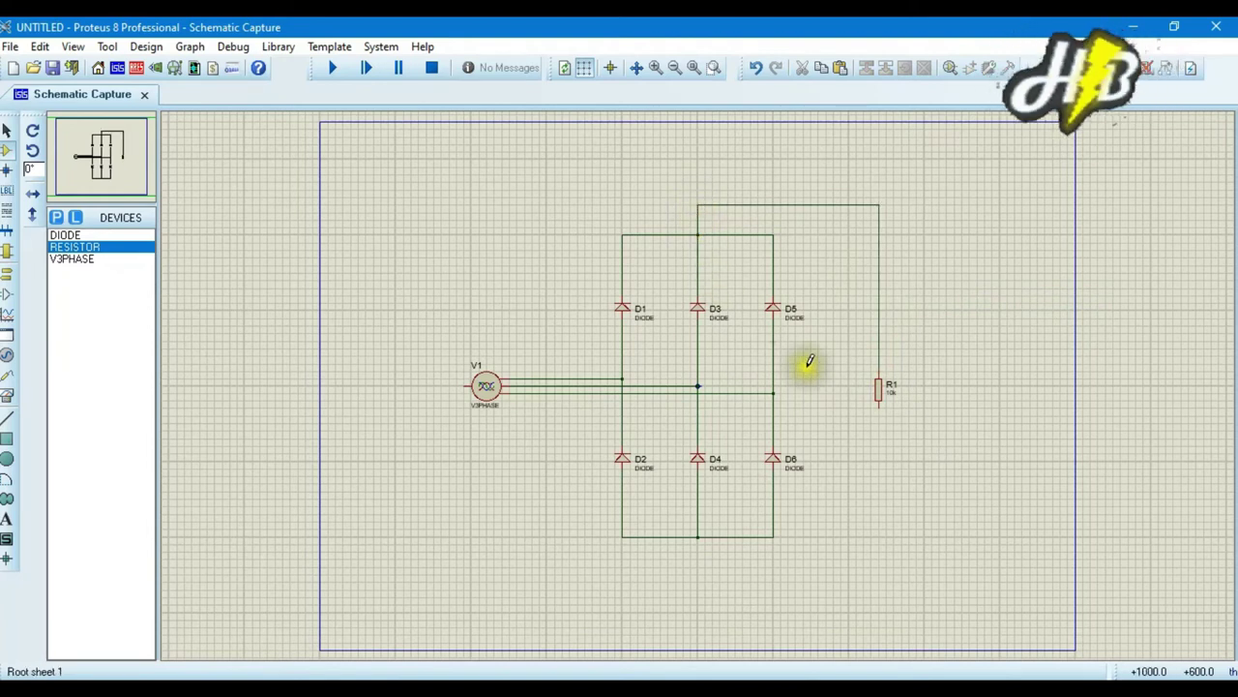
left_click(879, 406)
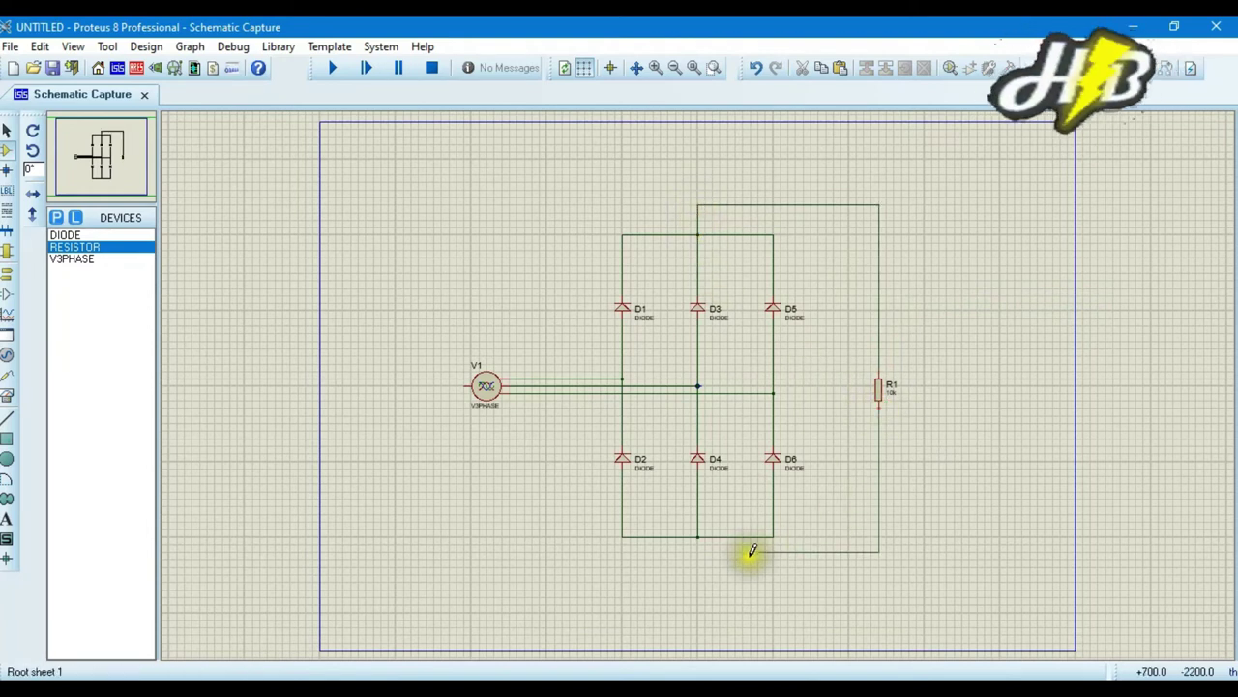
left_click(706, 561)
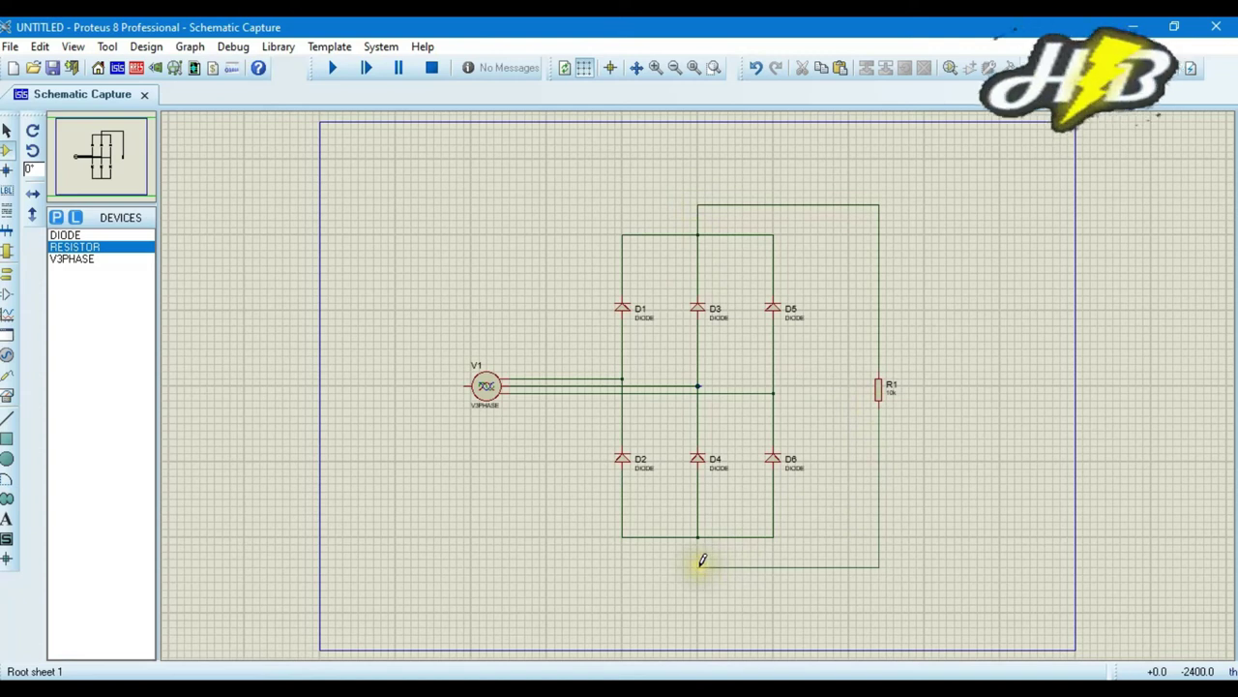
left_click(699, 536)
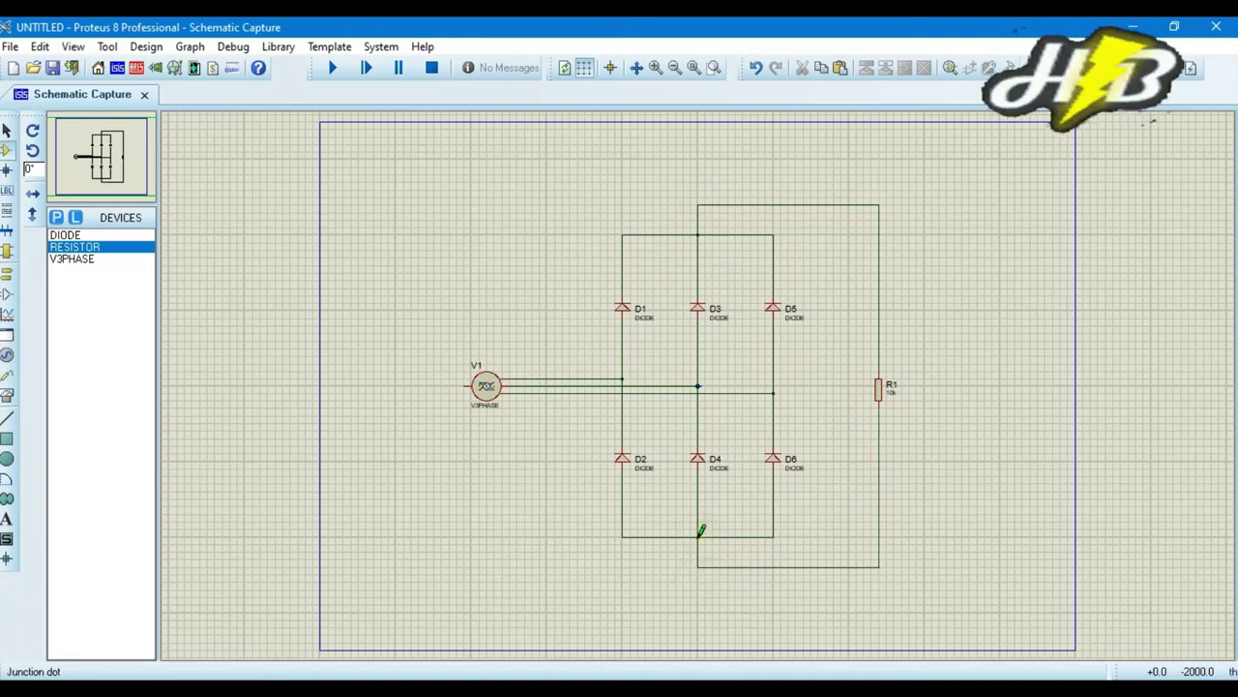
left_click(468, 384)
left_click(712, 561)
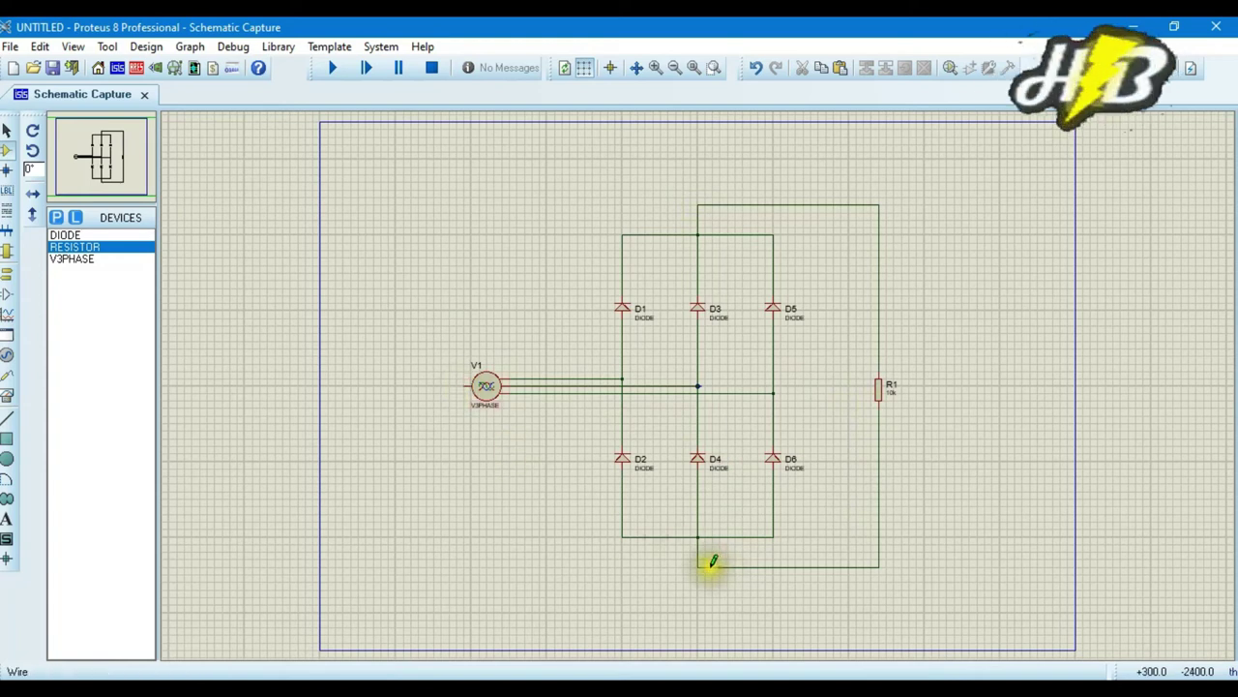